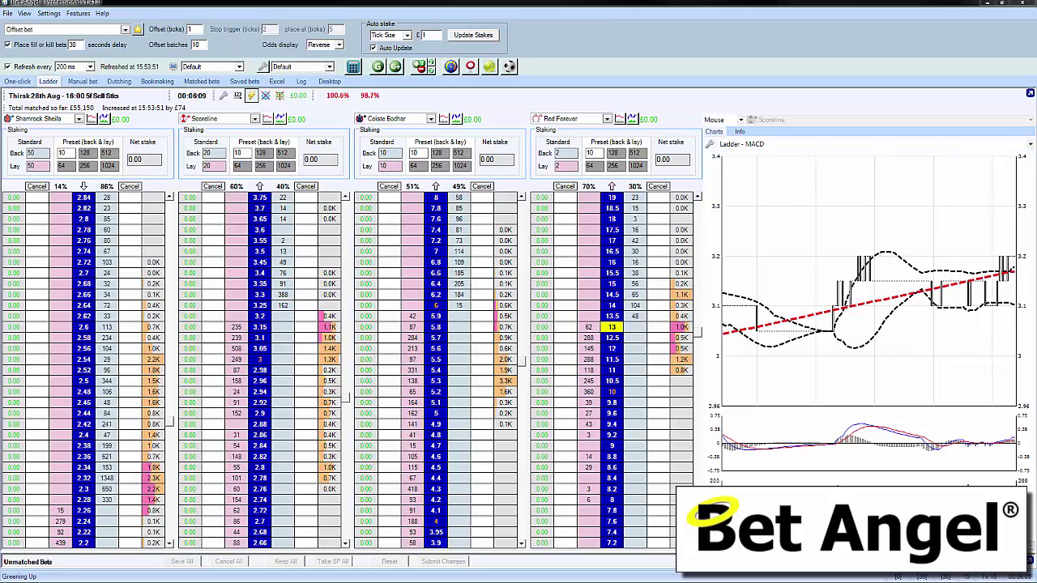
Switch to the one-click view and back to the ladders, then hide and restore the side chart panel.
mouse_move(130, 317)
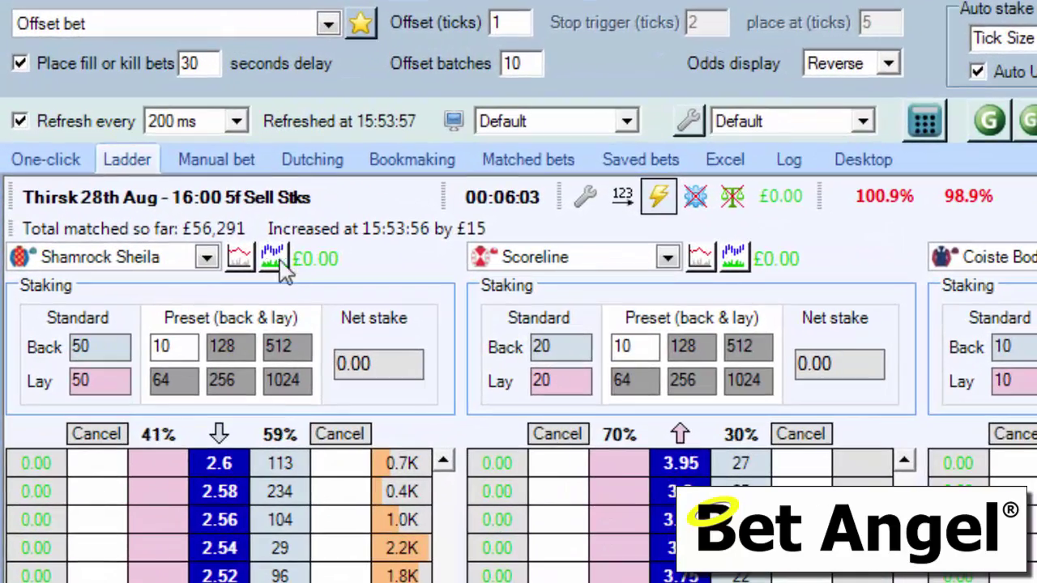
left_click(18, 162)
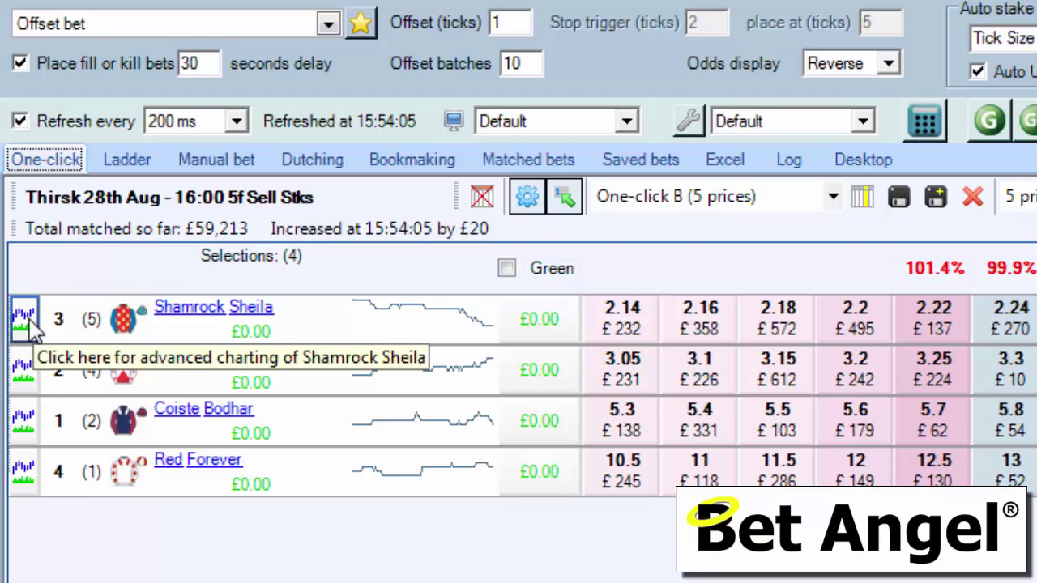
left_click(128, 161)
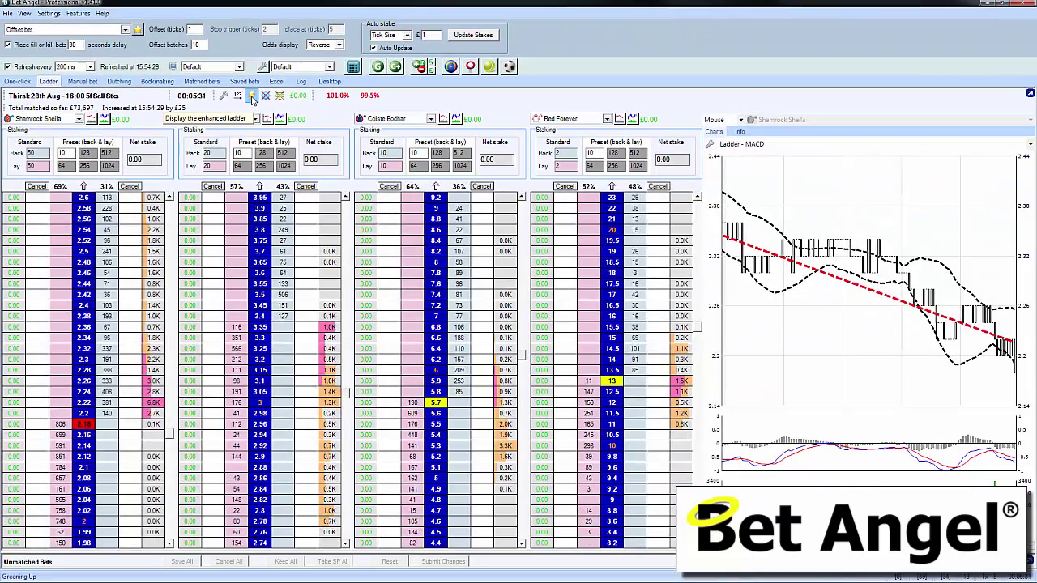
left_click(252, 97)
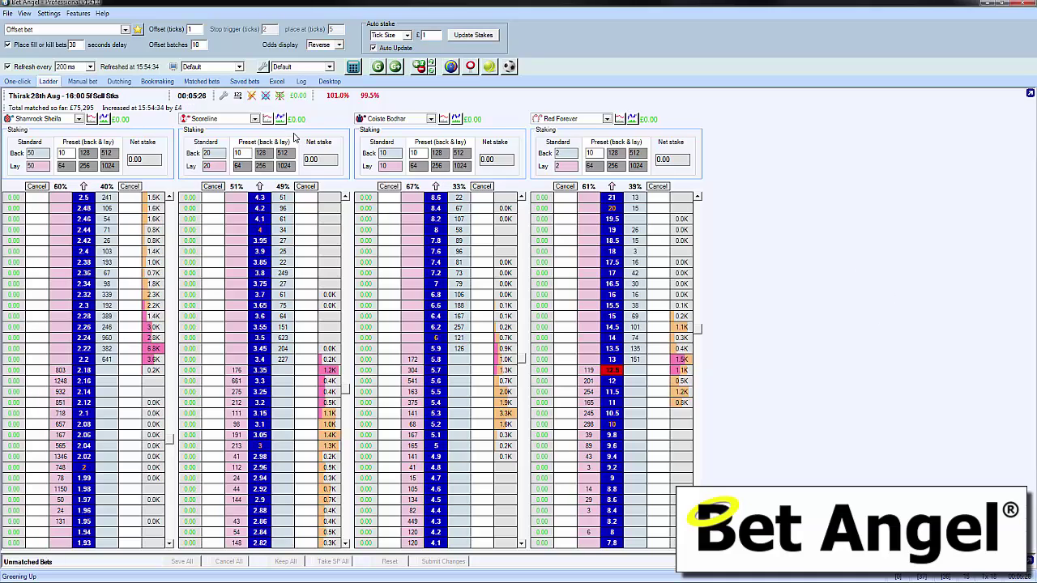
left_click(252, 96)
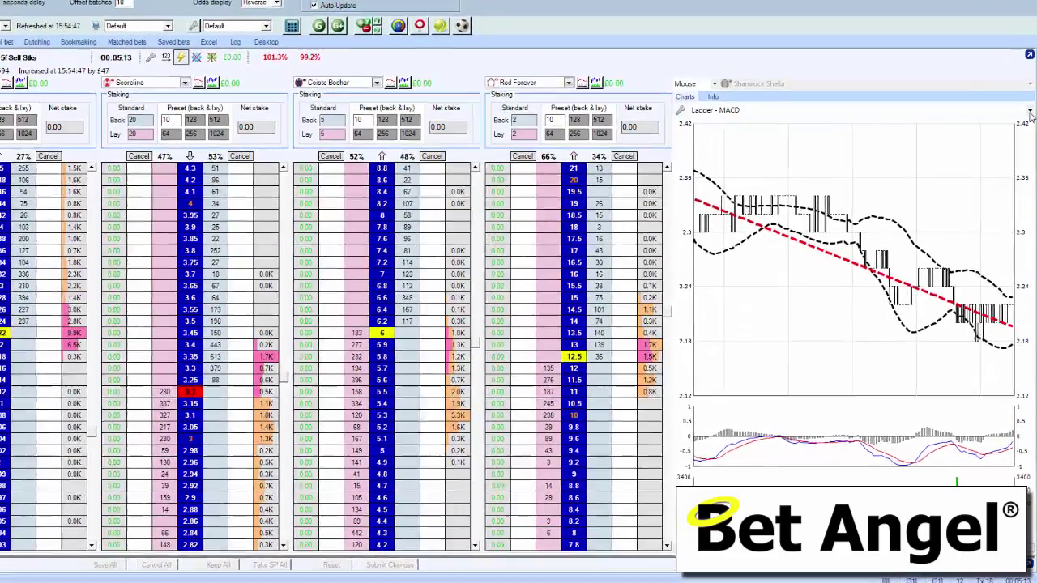
Cycle the side chart through the Line tick chart and Line chart styles before settling on Ladder.
left_click(1030, 146)
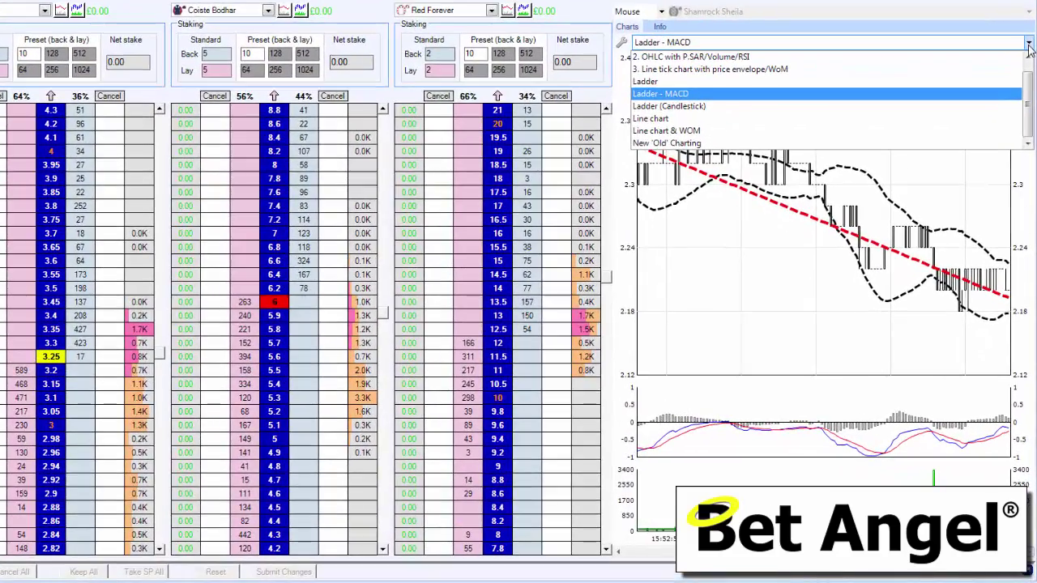
left_click(1030, 147)
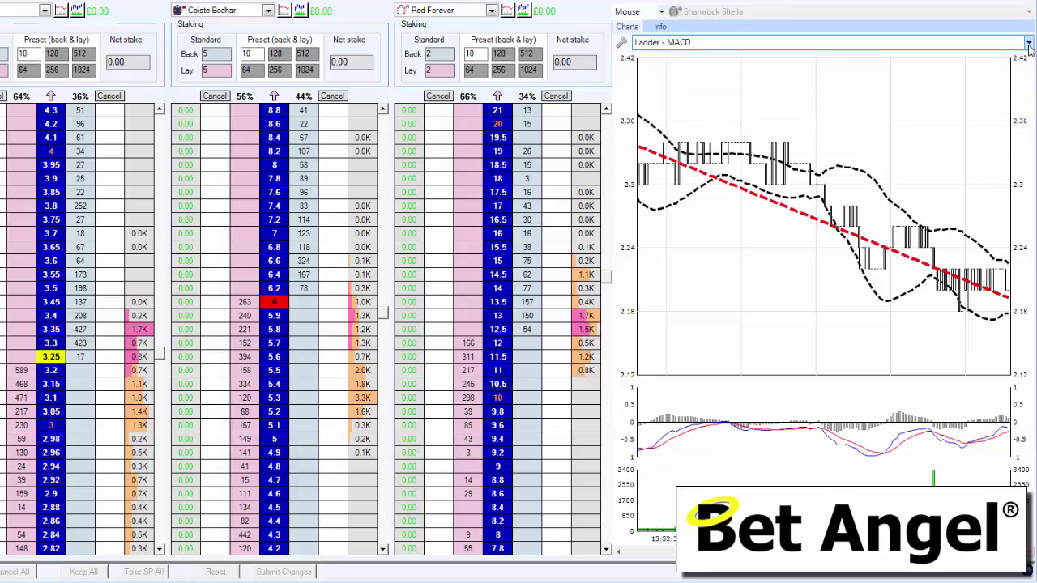
left_click(1031, 47)
scroll(815, 53, "up", 2)
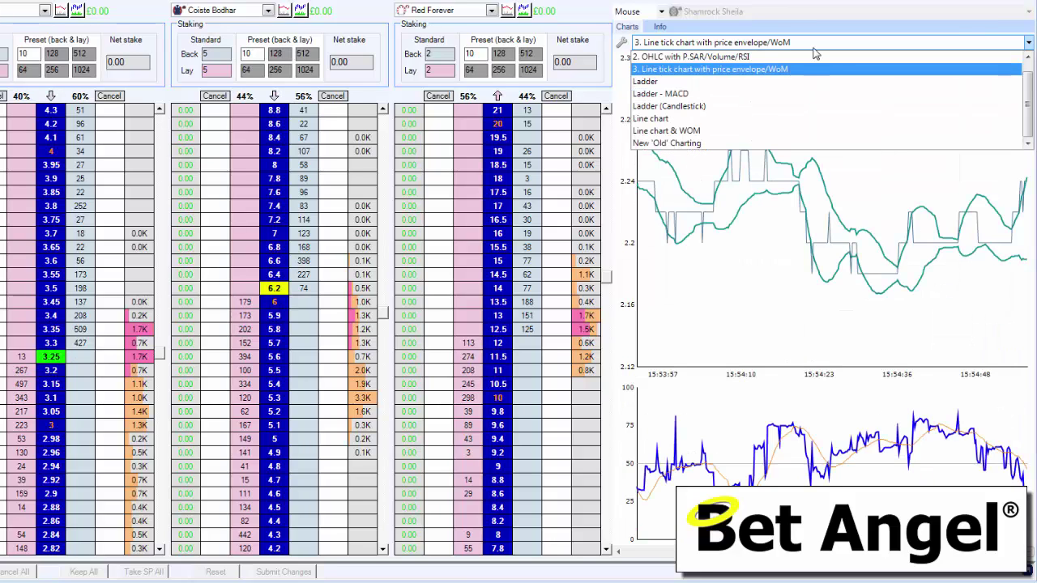
left_click(816, 48)
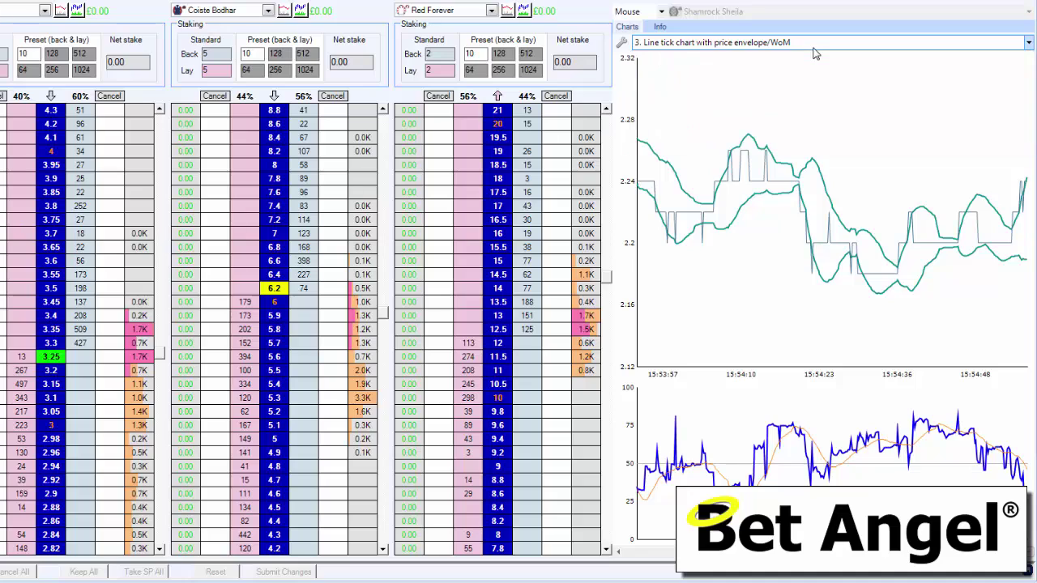
left_click(815, 50)
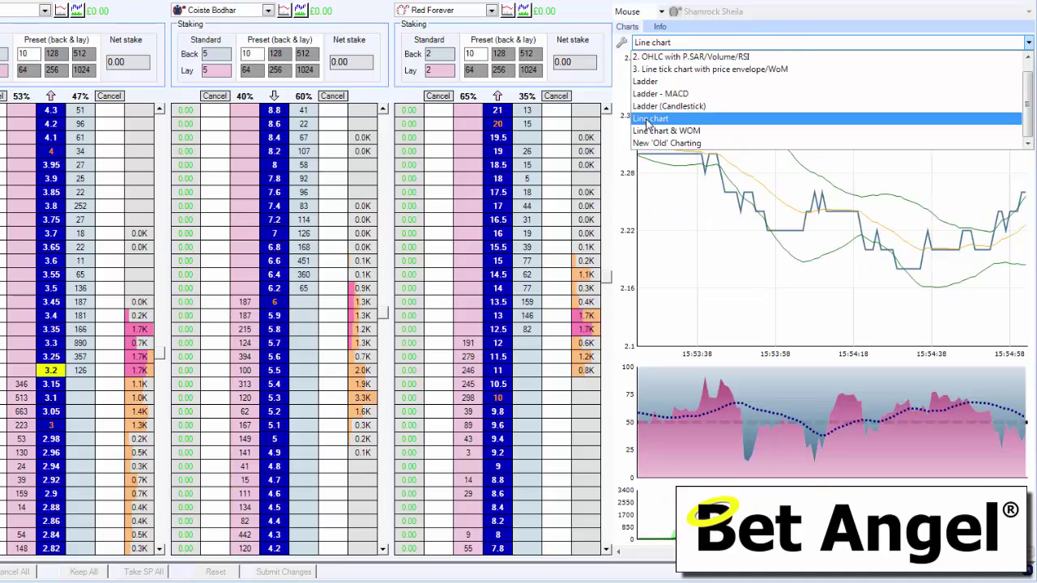
left_click(649, 121)
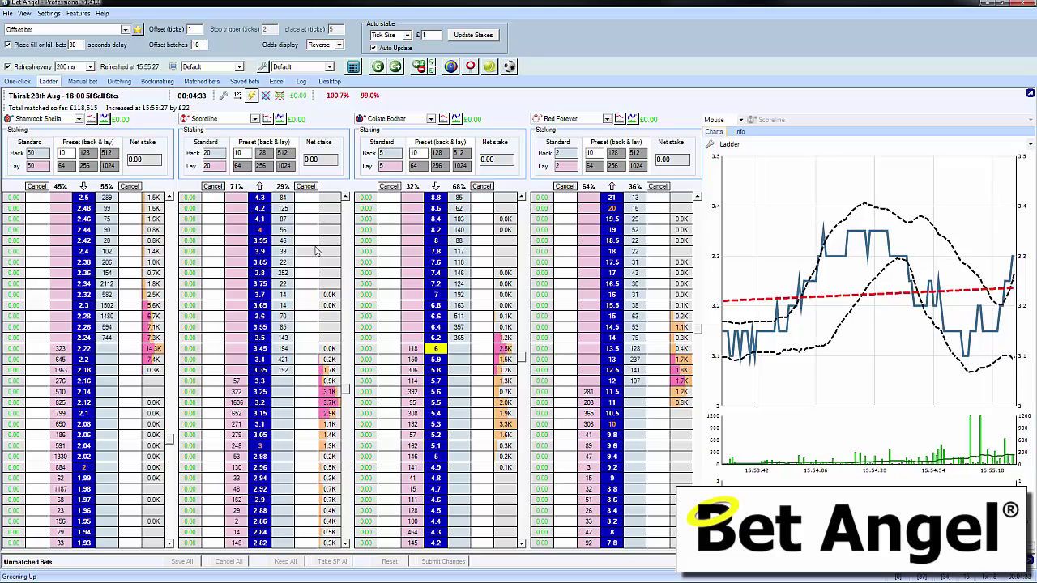
mouse_move(470, 295)
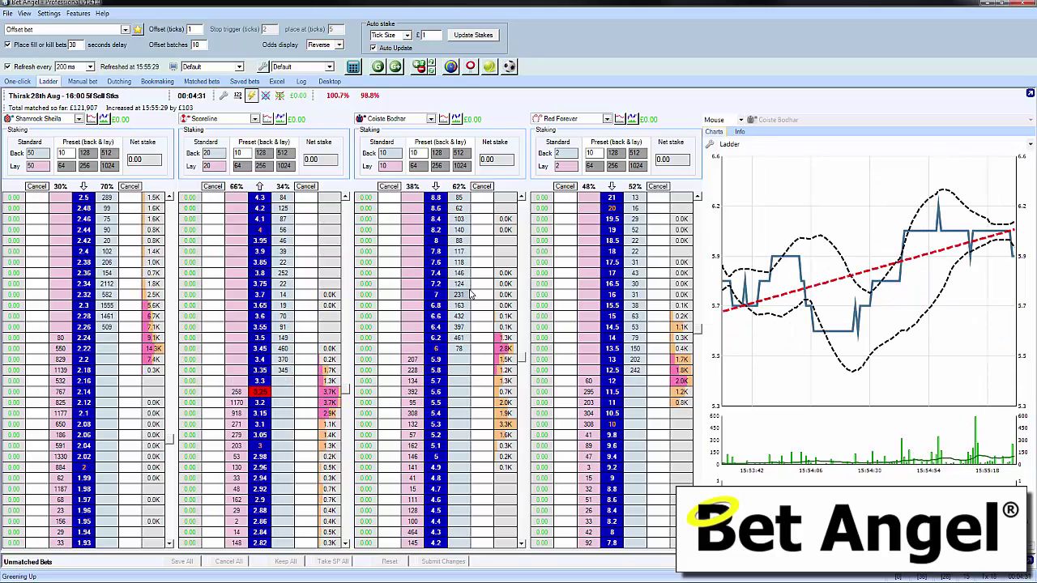
mouse_move(626, 322)
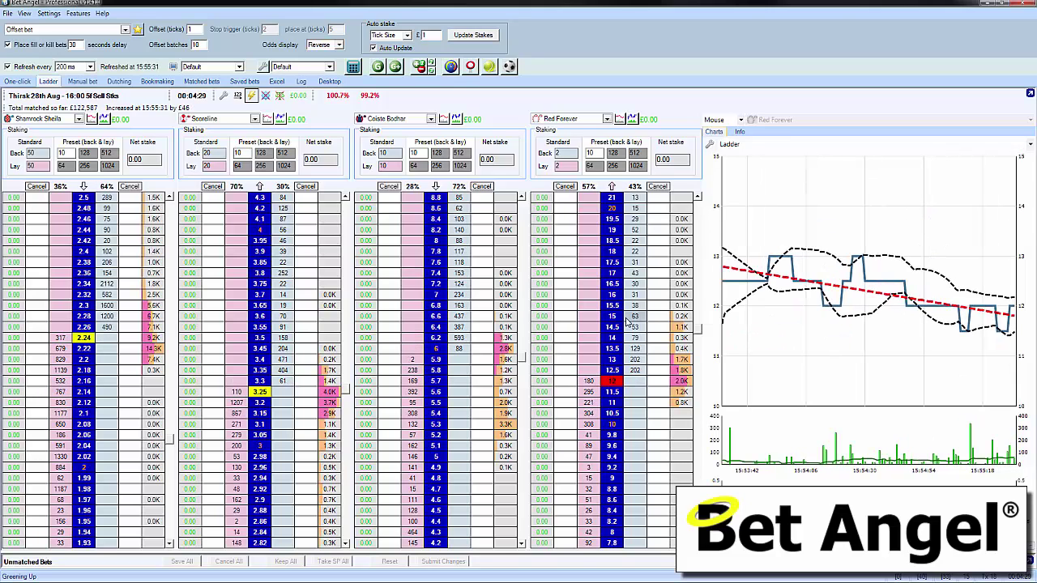
mouse_move(140, 334)
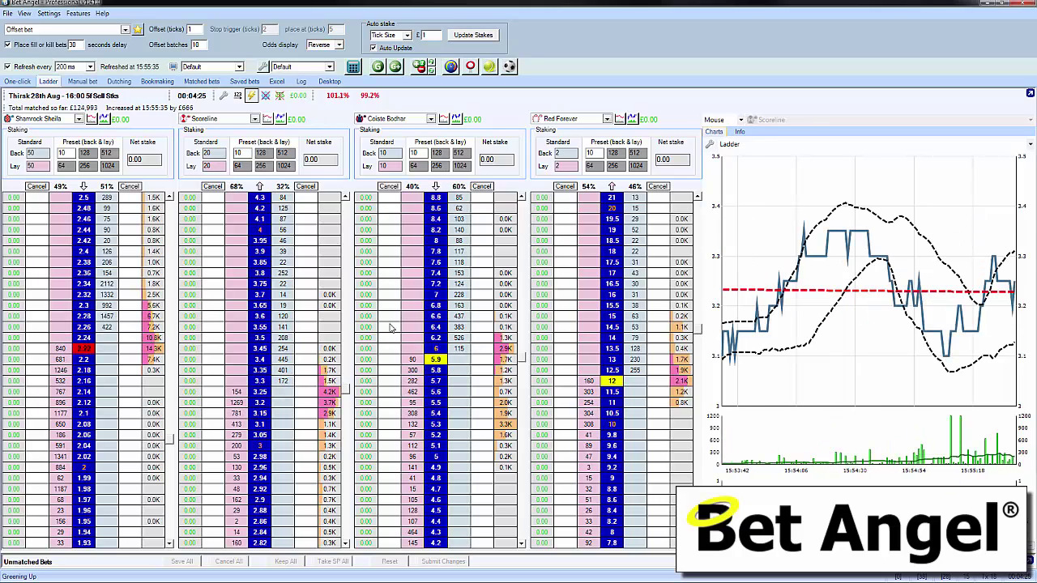
mouse_move(639, 369)
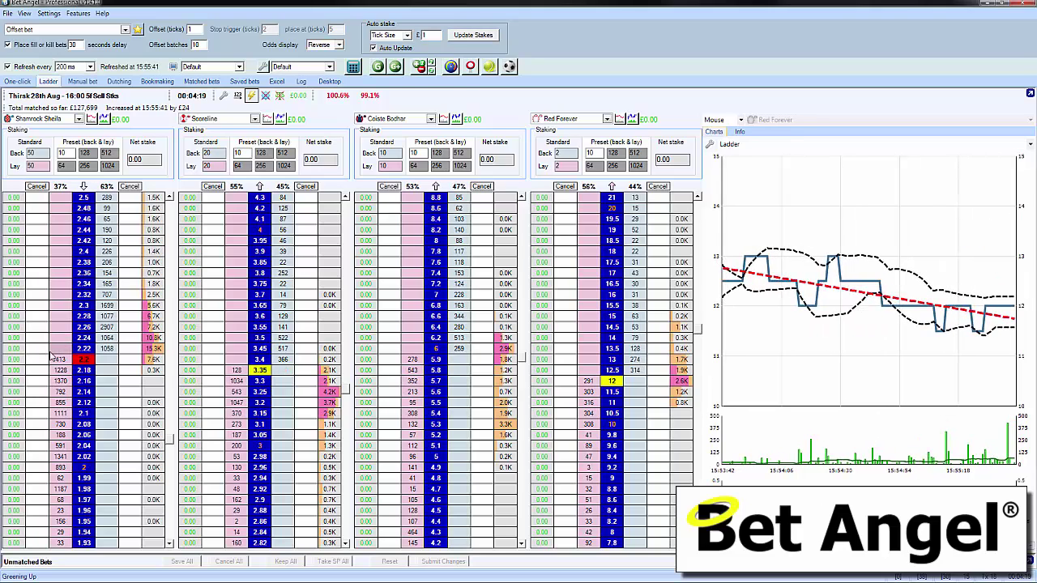
mouse_move(50, 356)
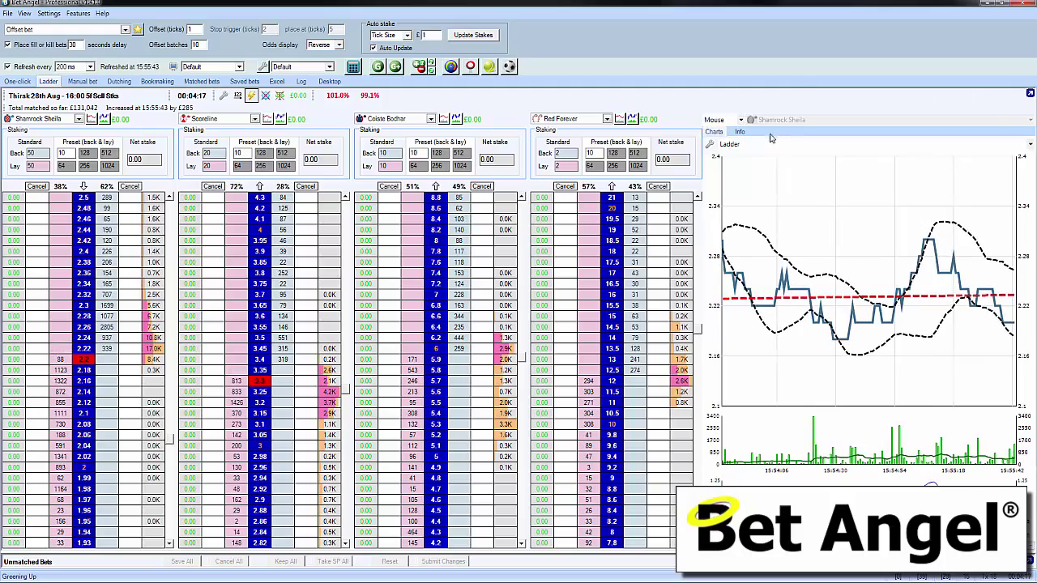
Change the side chart's sync from Mouse to Ladder 1, Shamrock Sheila.
left_click(739, 120)
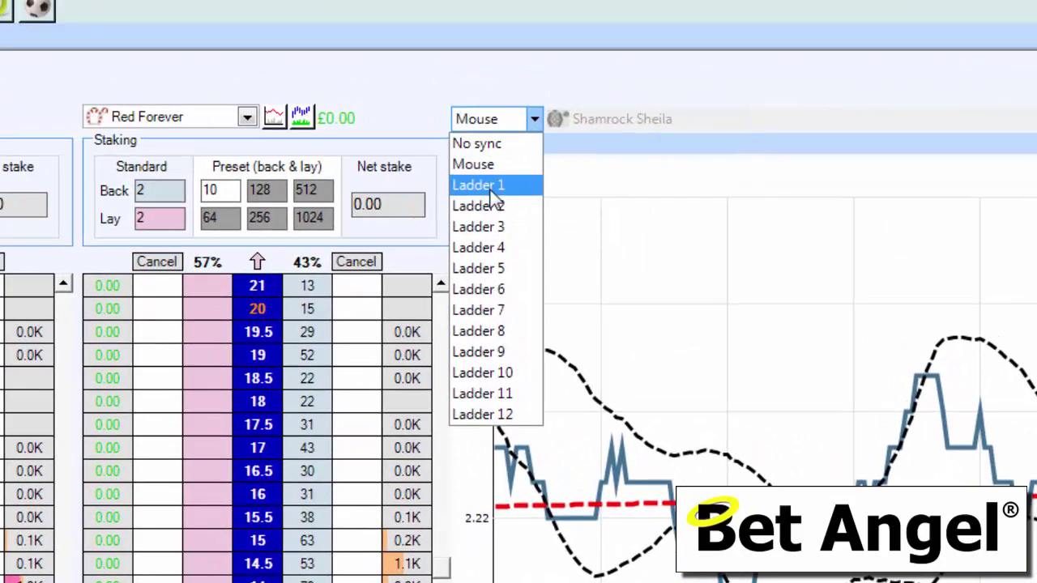
left_click(499, 189)
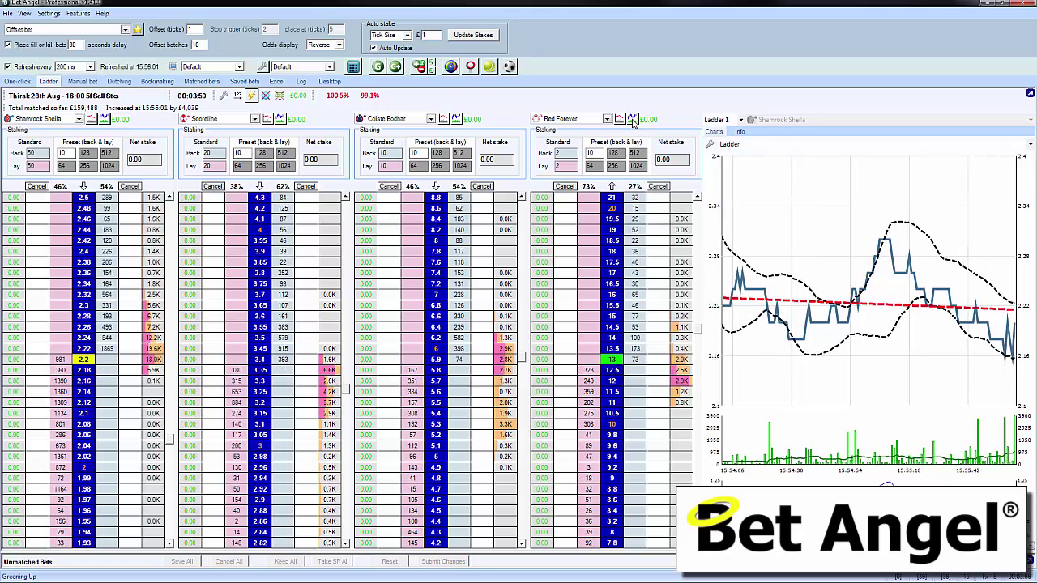
Open a floating Red Forever chart window, shift it left, and close the Coiste Bodhar chart.
mouse_move(634, 119)
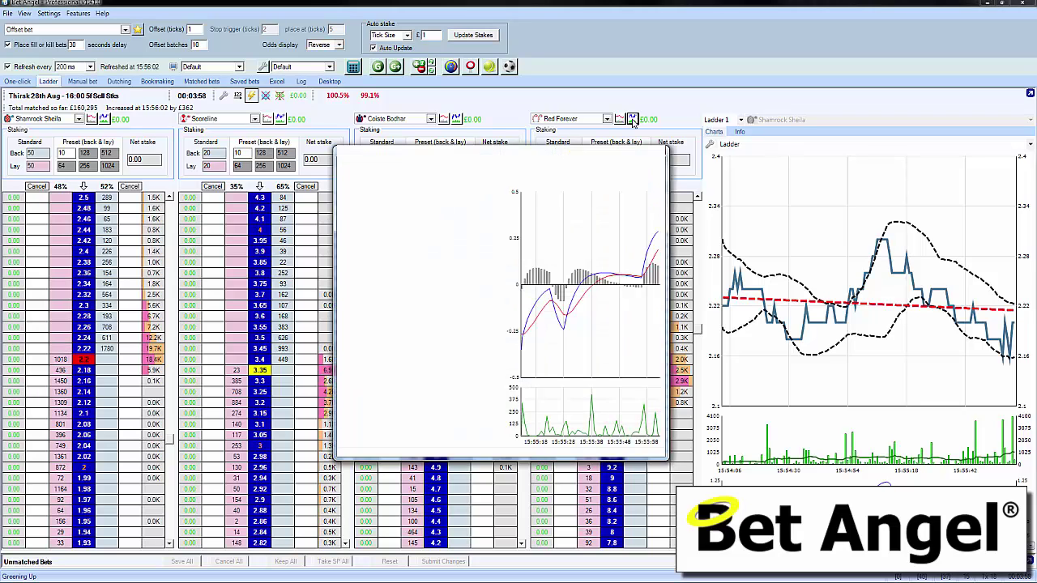
left_click(633, 119)
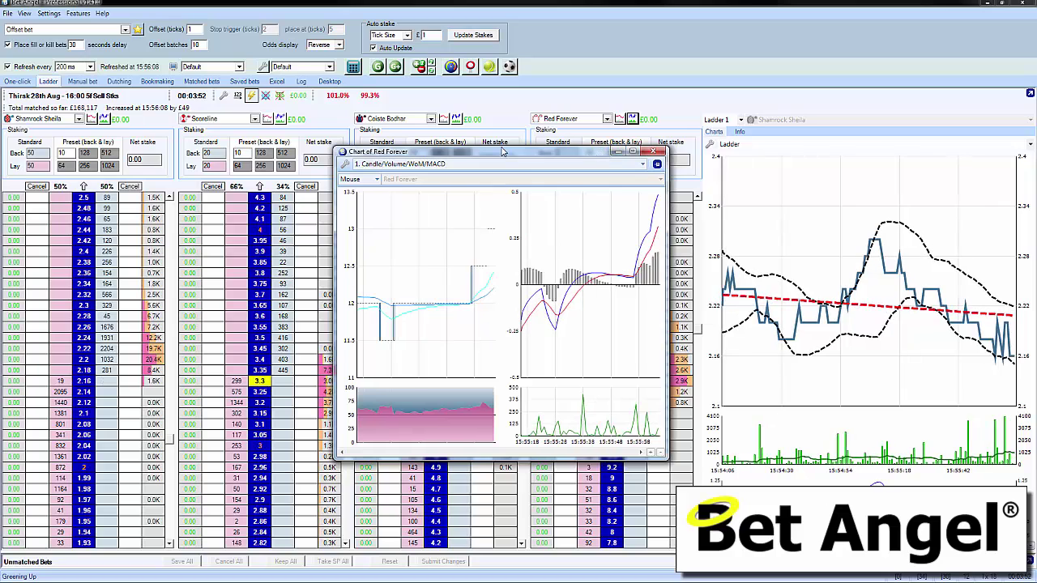
left_click_drag(502, 152, 415, 143)
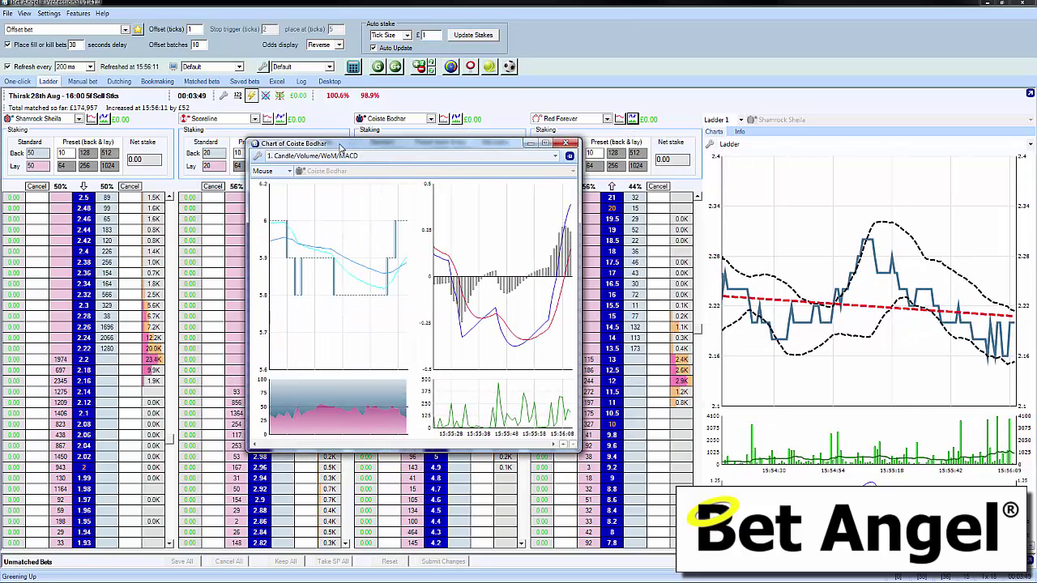
left_click(565, 143)
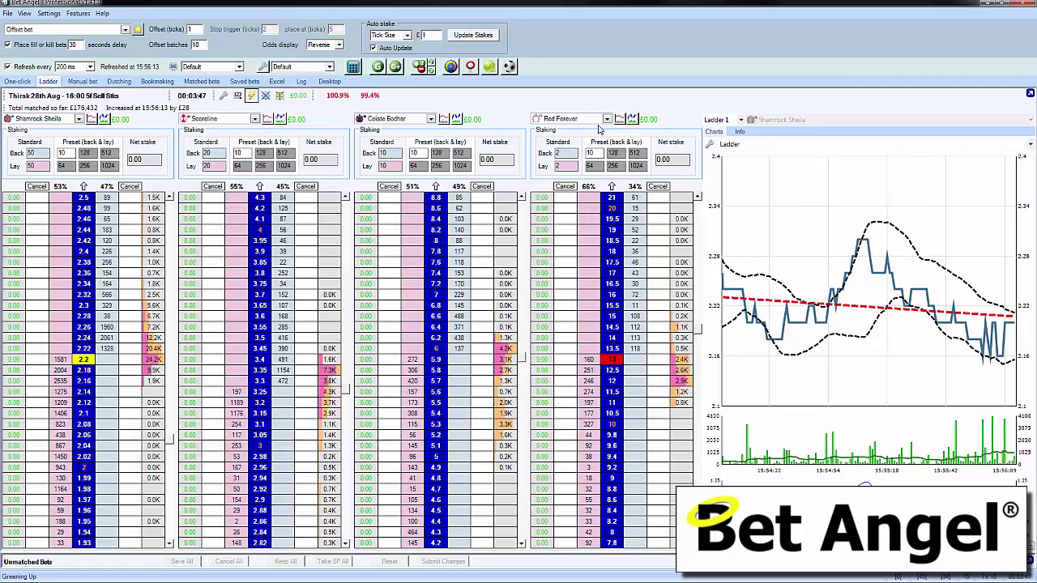
left_click(633, 119)
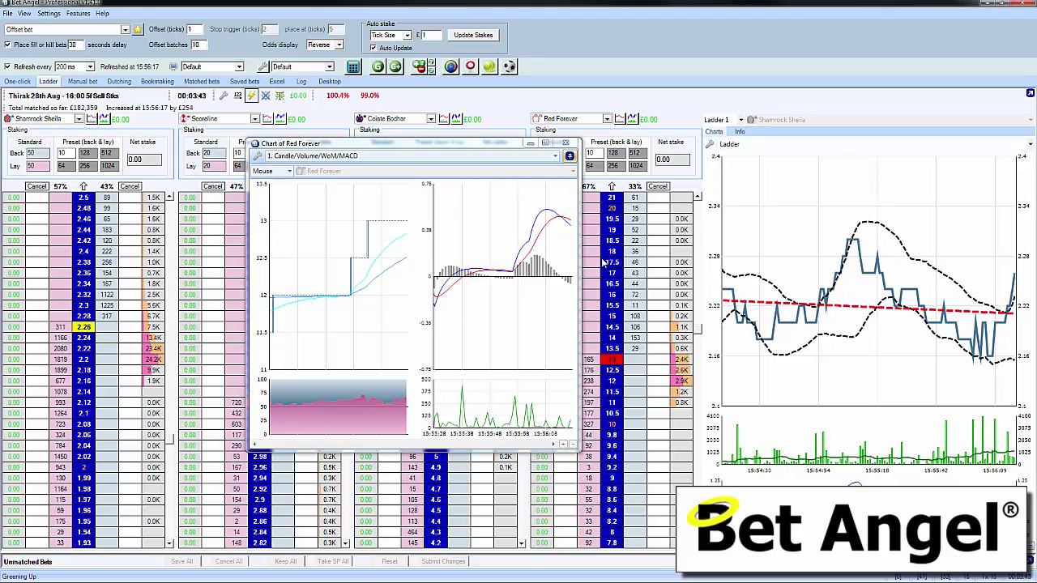
Sync the floating candle chart to Ladder 1, Shamrock Sheila, instead of Mouse.
mouse_move(444, 481)
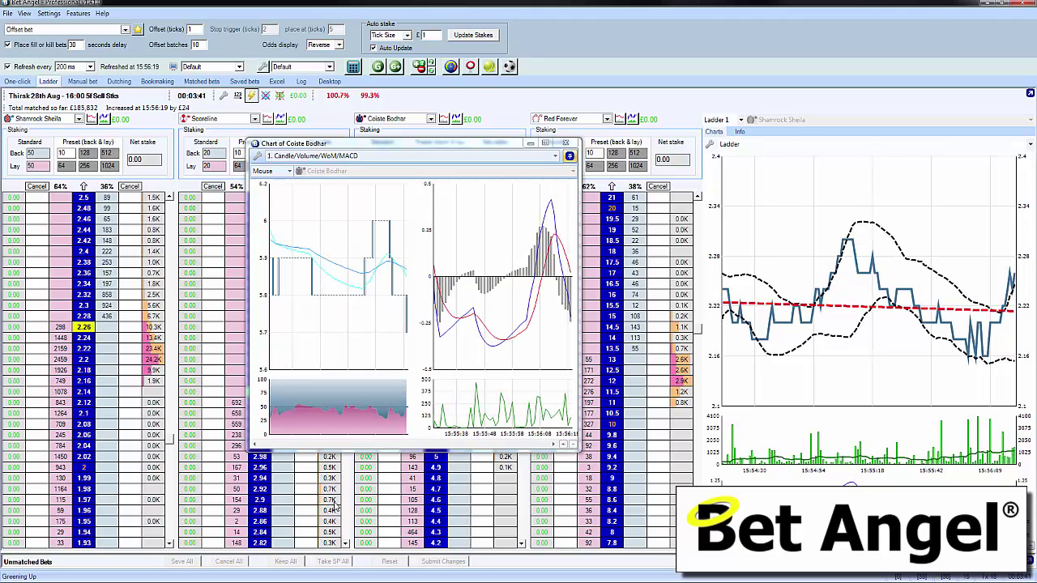
mouse_move(332, 505)
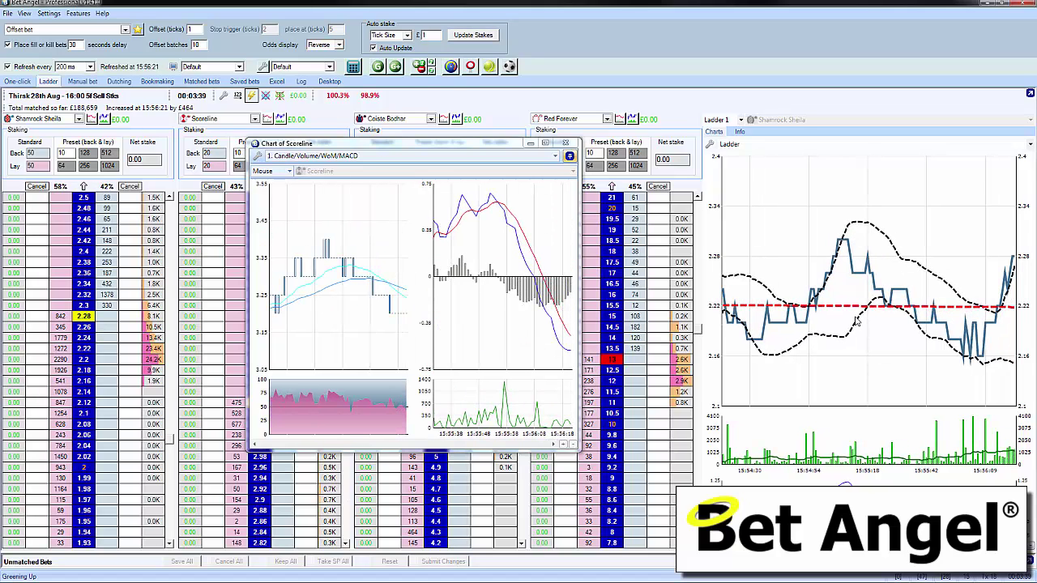
left_click(289, 171)
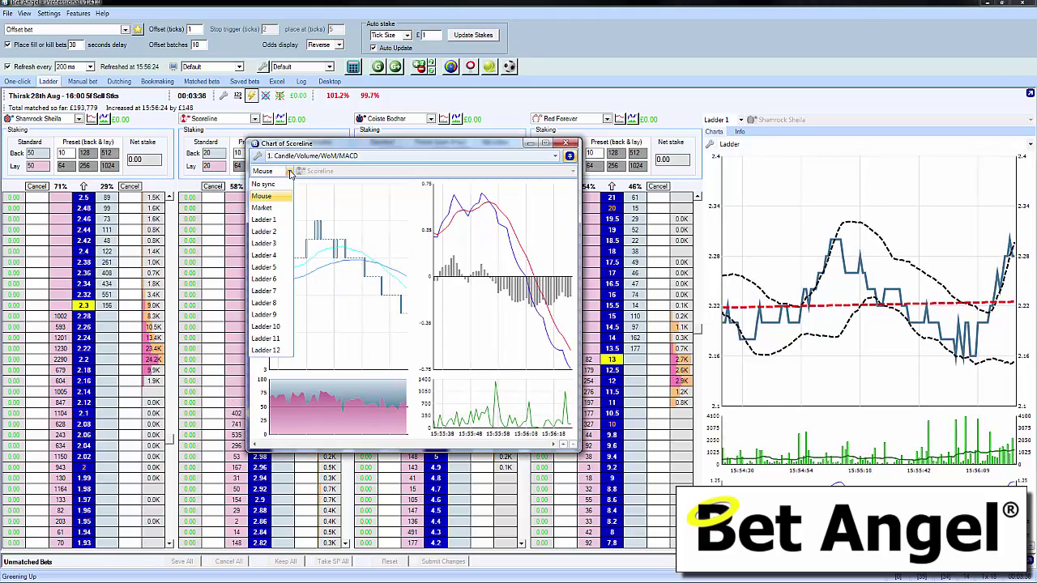
left_click(274, 220)
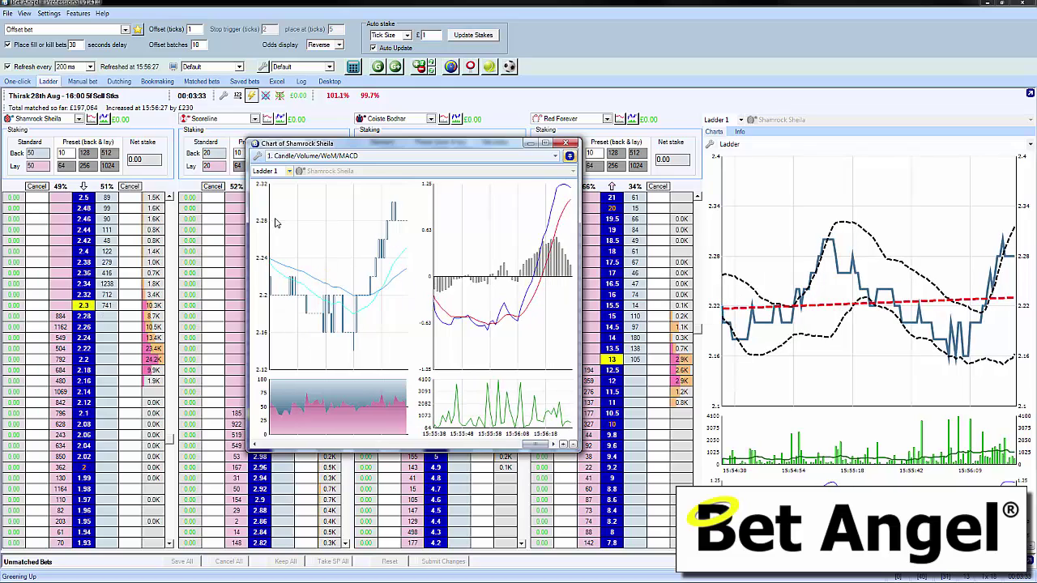
left_click(740, 119)
Set the side chart sync to Mouse and move the Shamrock Sheila chart window down-right over the ladders.
left_click(714, 128)
left_click_drag(510, 144, 694, 244)
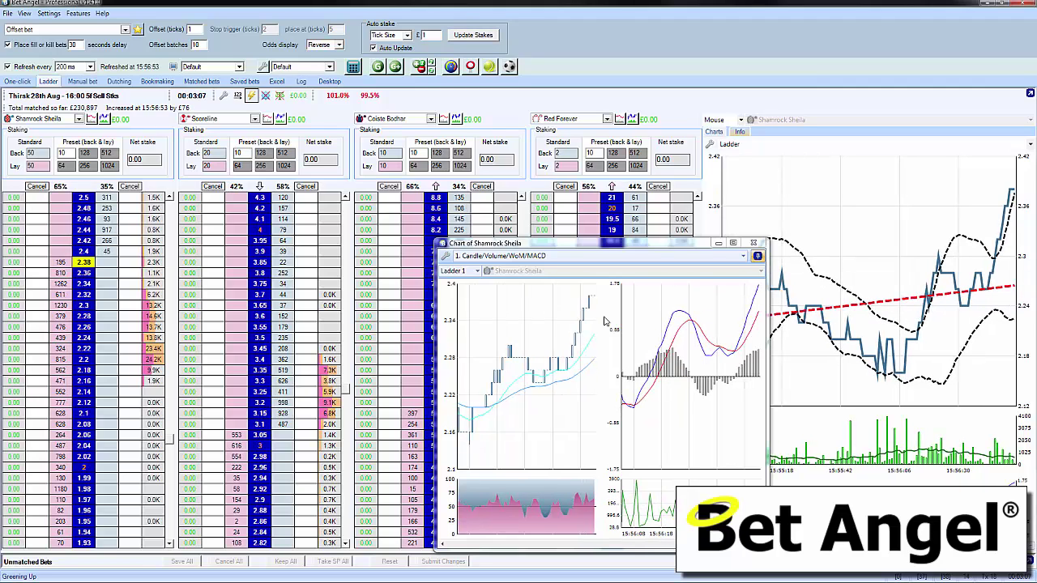
Move the Shamrock Sheila chart back up and scroll its candles back to earlier times.
left_click_drag(628, 243, 486, 136)
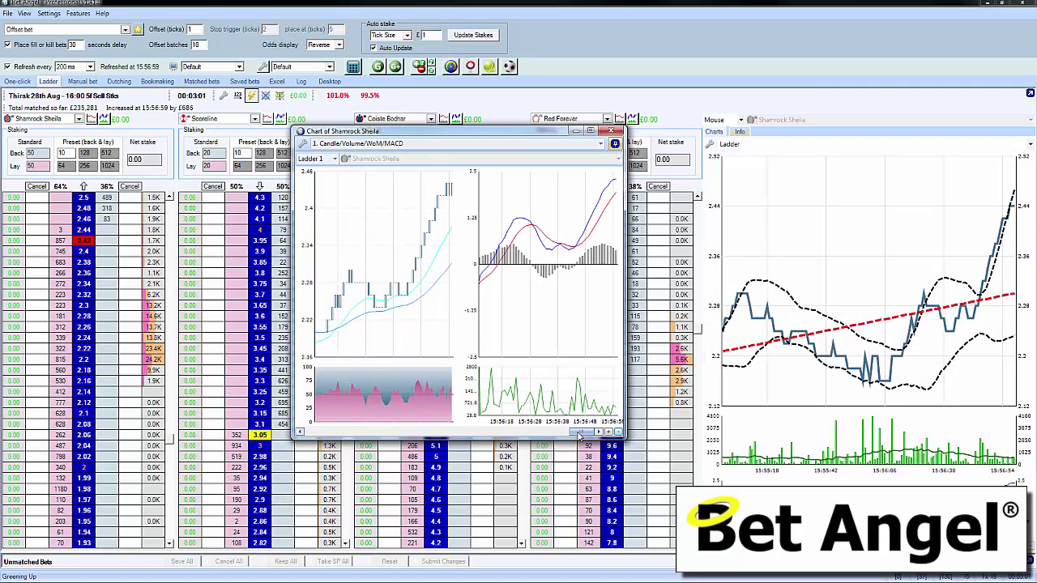
left_click_drag(579, 436, 533, 442)
mouse_move(524, 436)
left_mouse_down()
mouse_move(513, 436)
mouse_move(517, 443)
left_mouse_up()
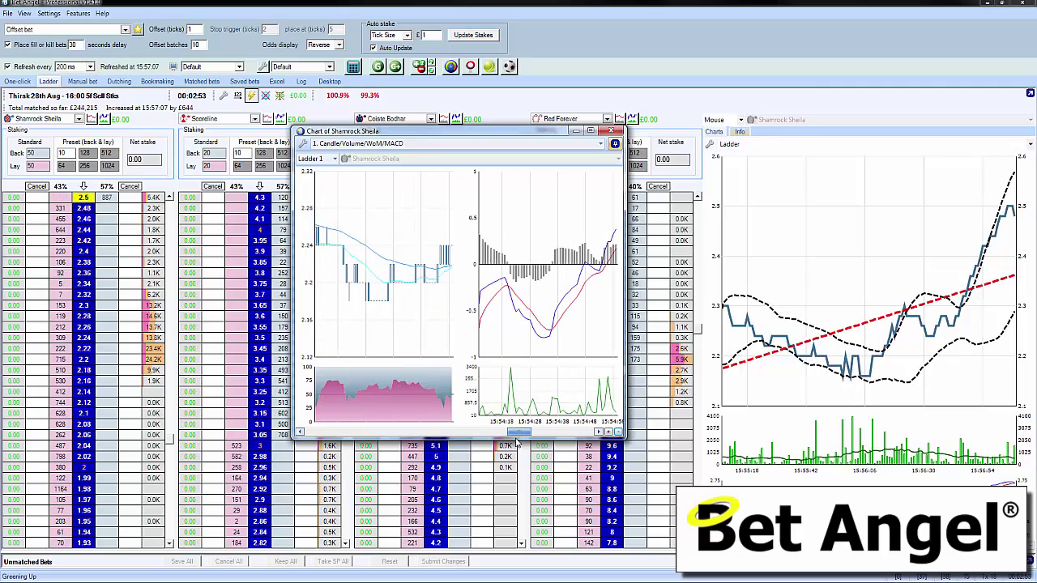
Zoom the candle chart to a shorter time span, widen it several steps, then close the window.
left_click(617, 432)
left_click(617, 432)
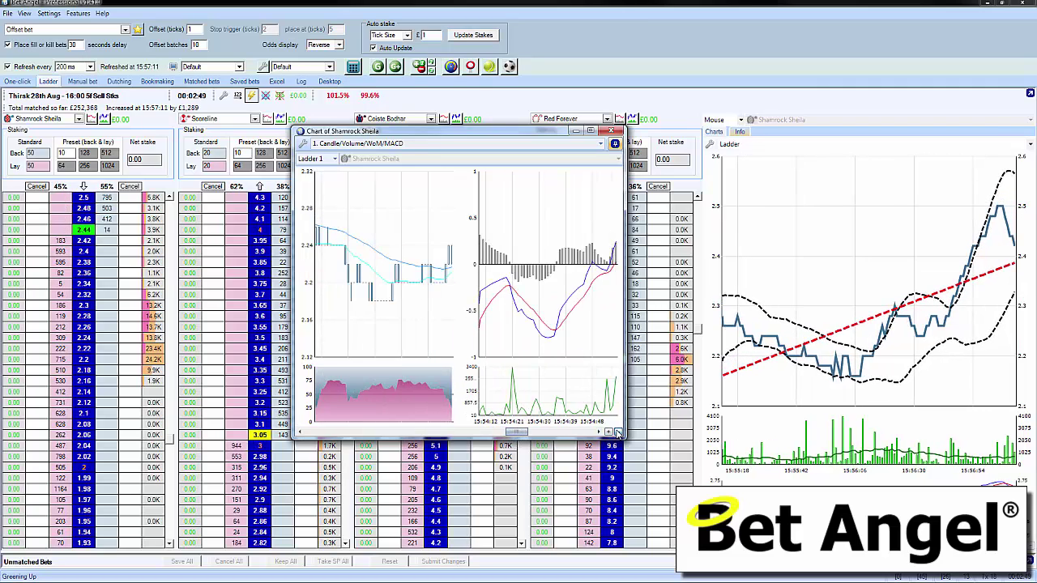
left_click(617, 432)
left_click(616, 432)
left_click(617, 432)
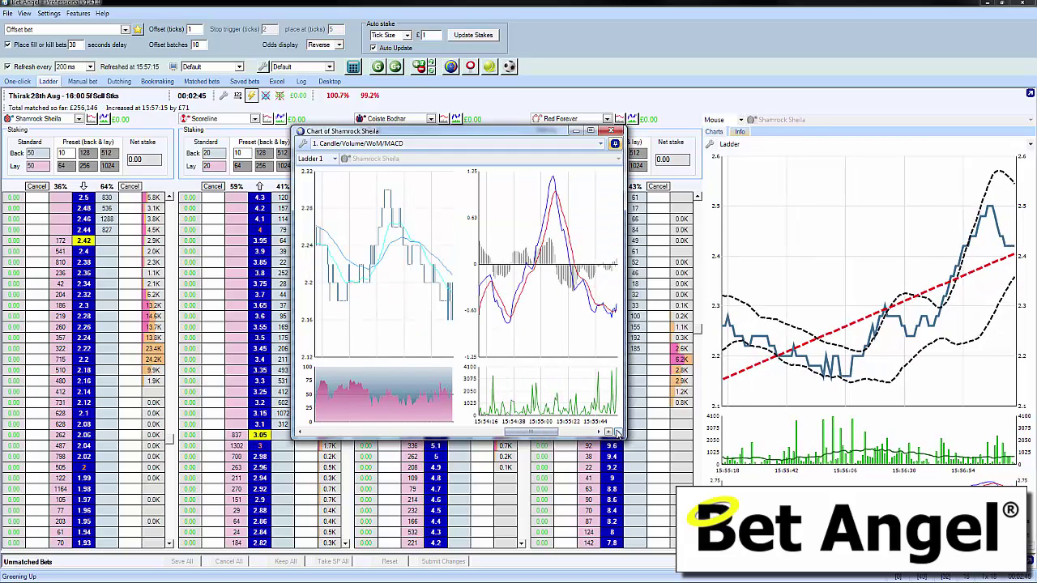
left_click_drag(532, 438, 555, 436)
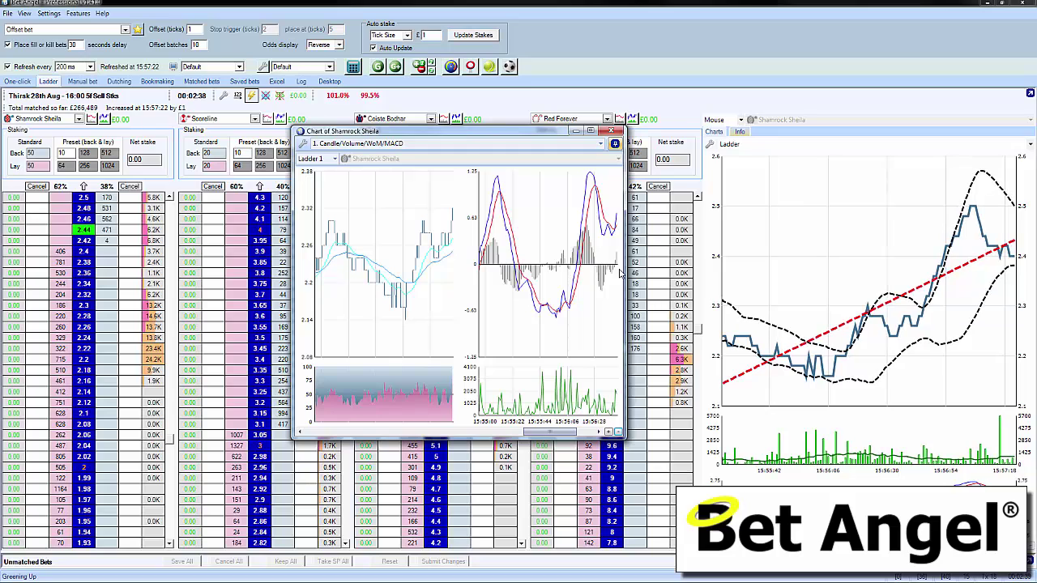
left_click(617, 133)
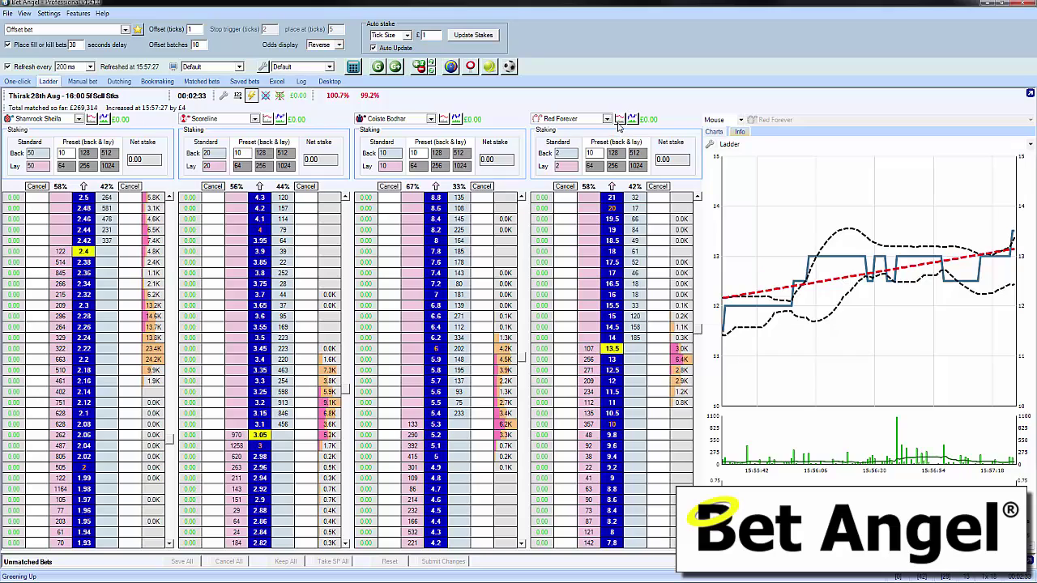
Open and enlarge the Red Forever Price & Volume chart, keeping it synced to the market.
left_click(619, 120)
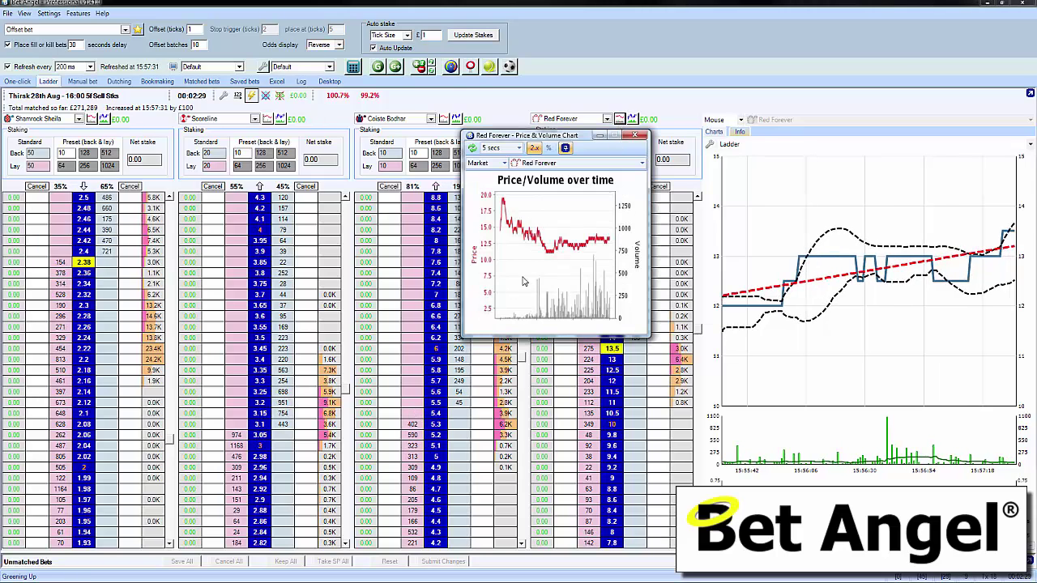
mouse_move(459, 337)
left_mouse_down()
mouse_move(344, 406)
mouse_move(486, 329)
mouse_move(451, 334)
left_mouse_up()
left_click(496, 163)
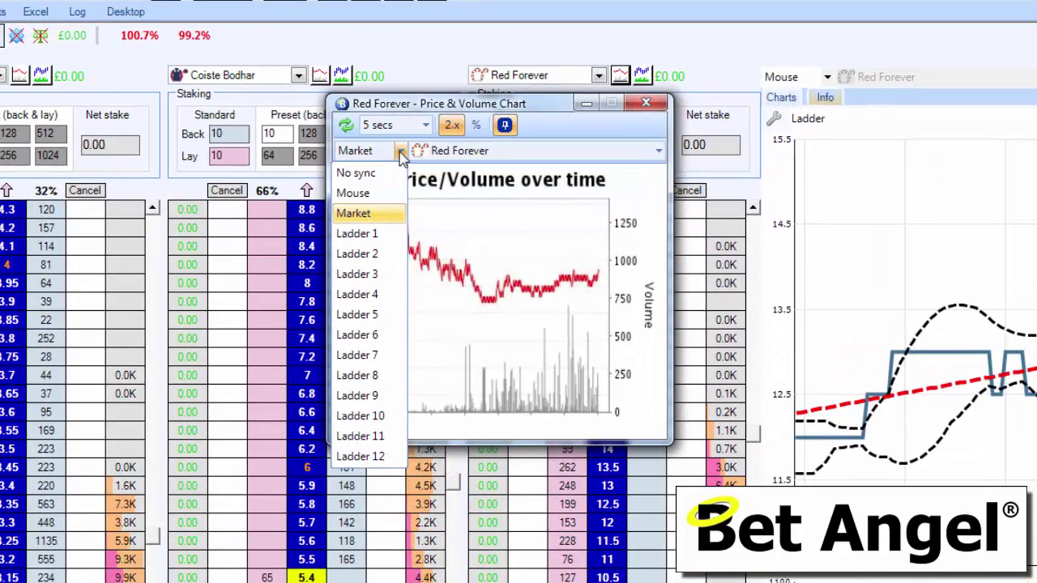
left_click(400, 151)
Toggle the % chance chart on and off, keep the 5 secs interval, and park the chart top-right.
left_click(480, 126)
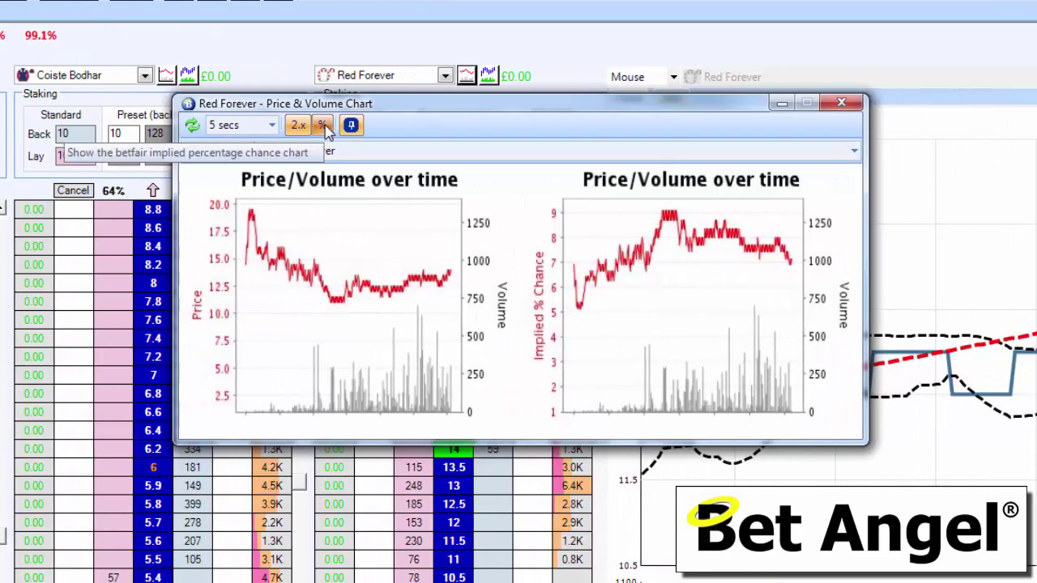
left_click(363, 125)
left_click(324, 126)
left_click(325, 128)
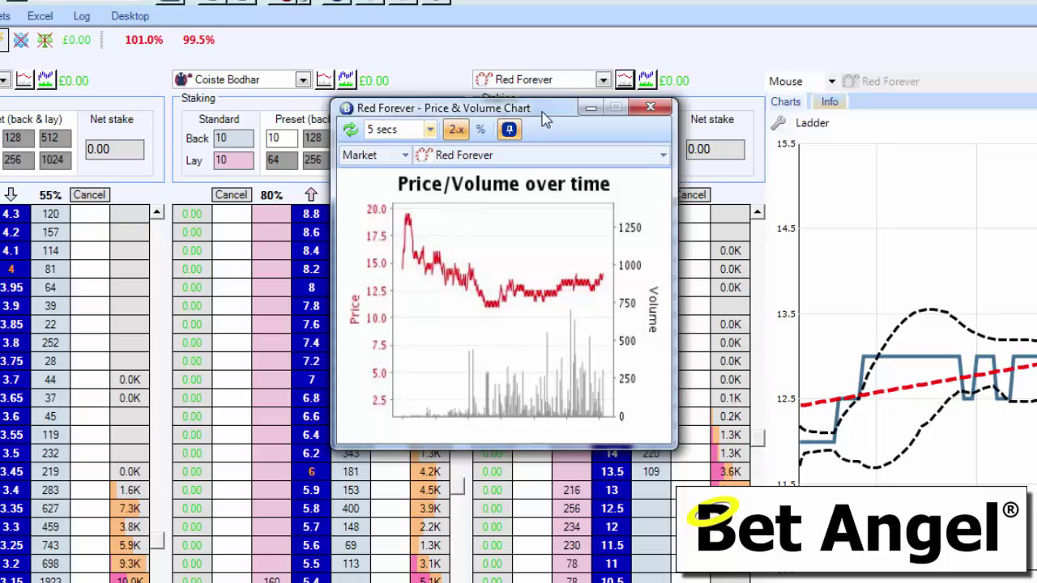
left_click_drag(552, 107, 1036, 0)
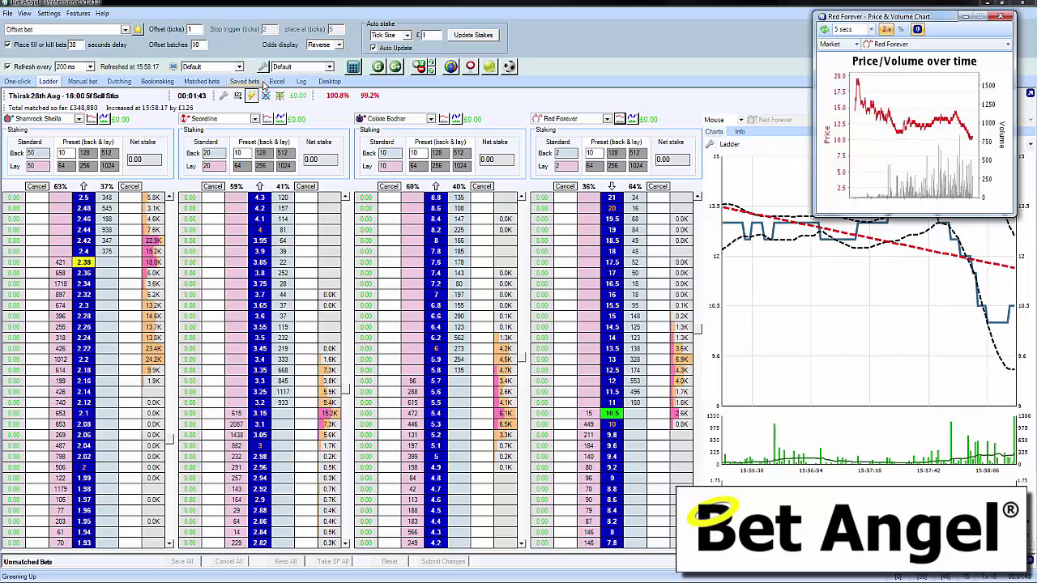
Open Settings, move the dialog left, and keep mouse context switching sensitivity at Medium.
left_click(226, 97)
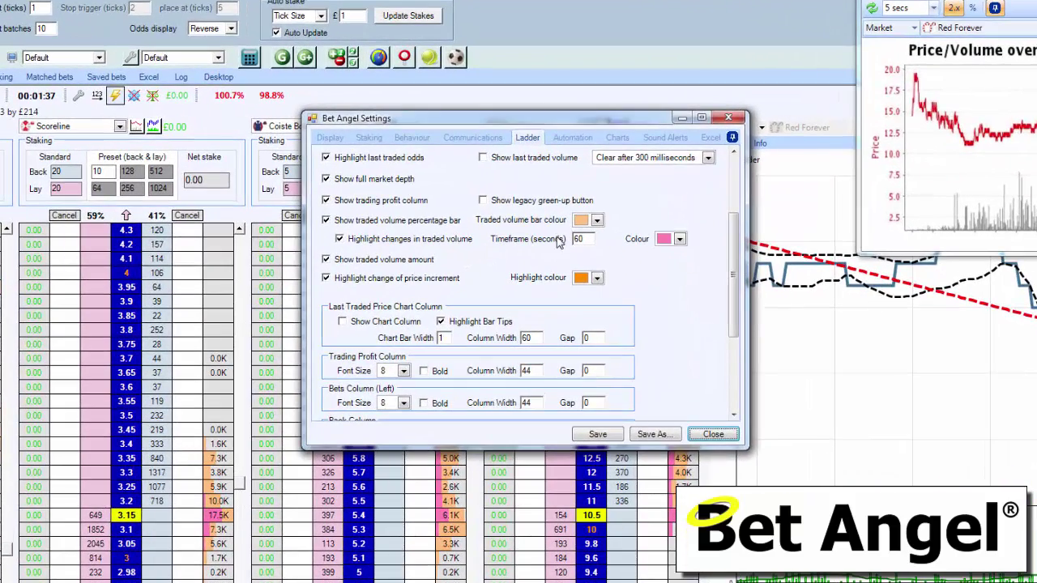
left_click_drag(733, 240, 732, 188)
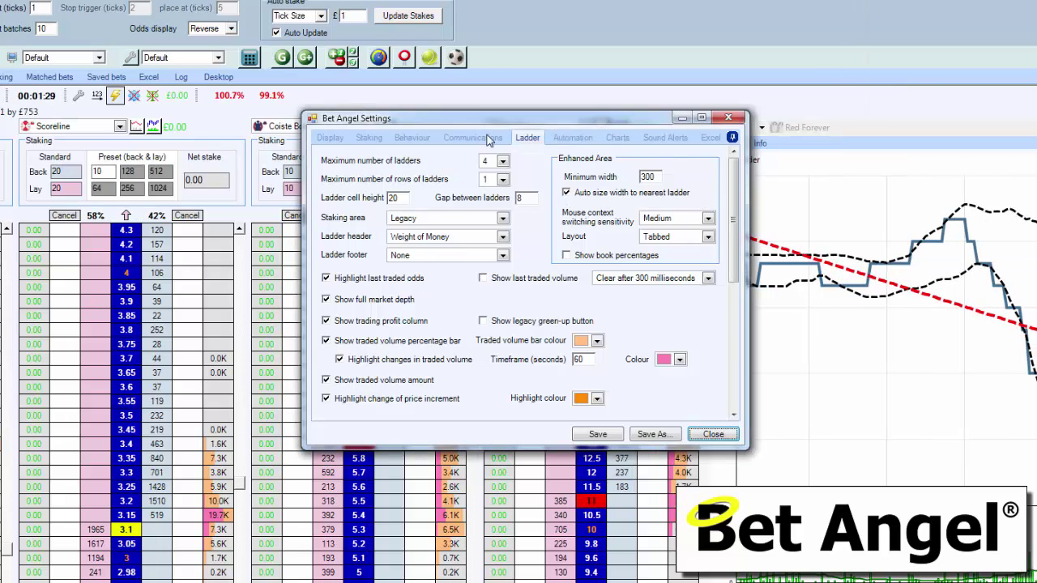
left_click_drag(488, 119, 374, 124)
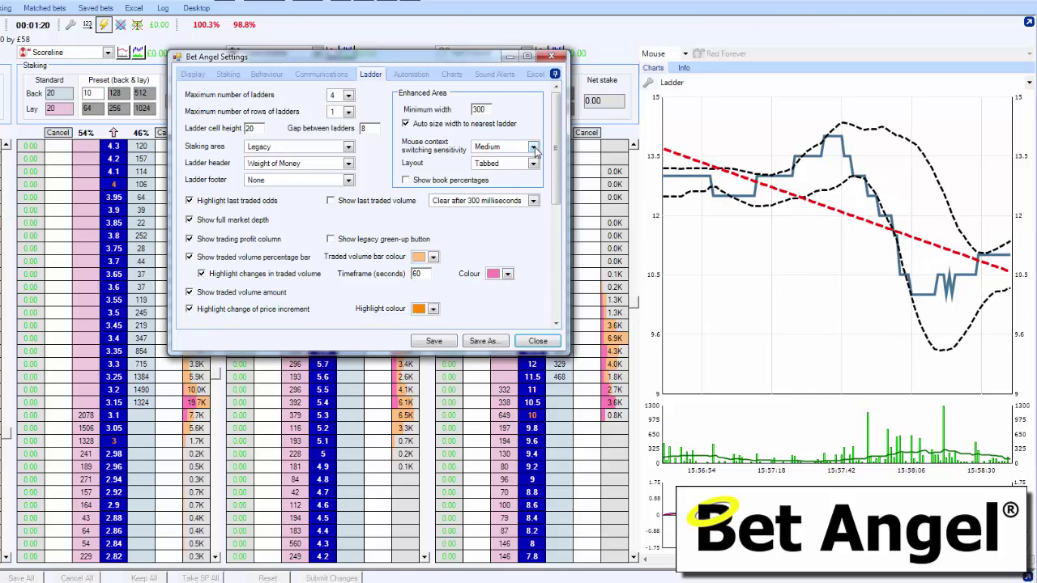
left_click(533, 147)
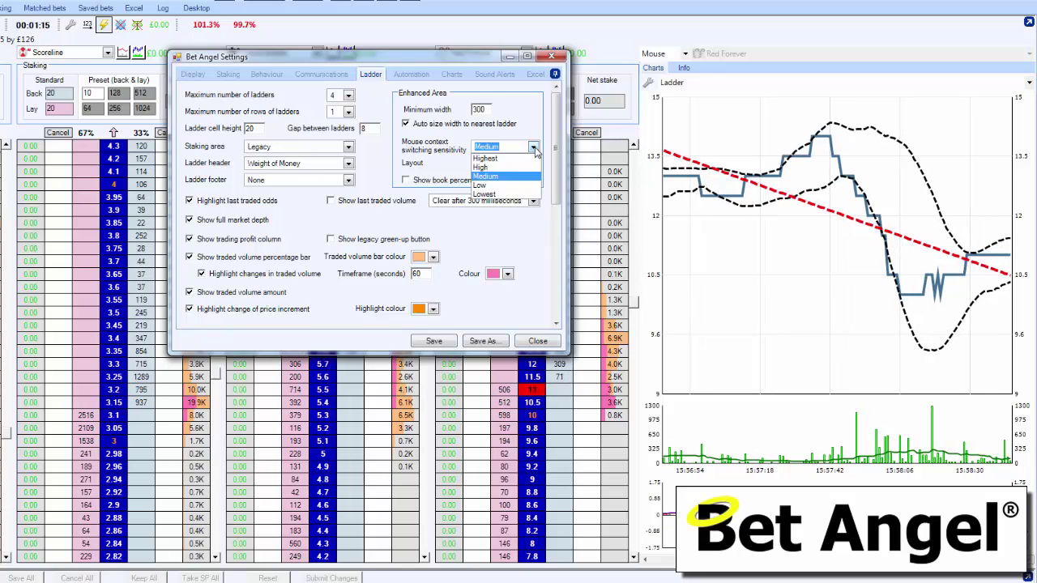
left_click(534, 150)
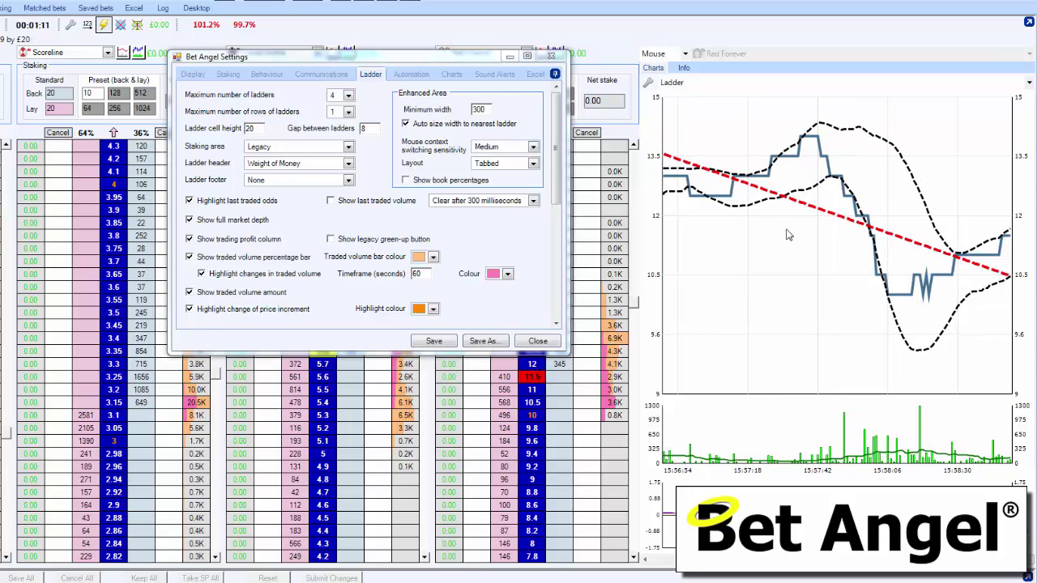
Keep the Tabbed layout and set Maximum number of ladders to 3.
left_click(532, 164)
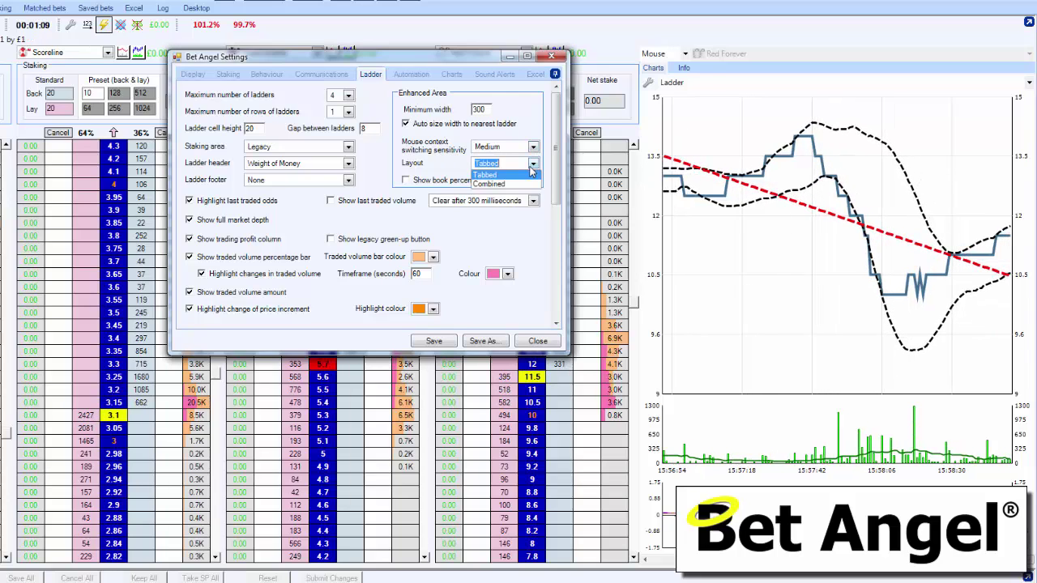
left_click(531, 171)
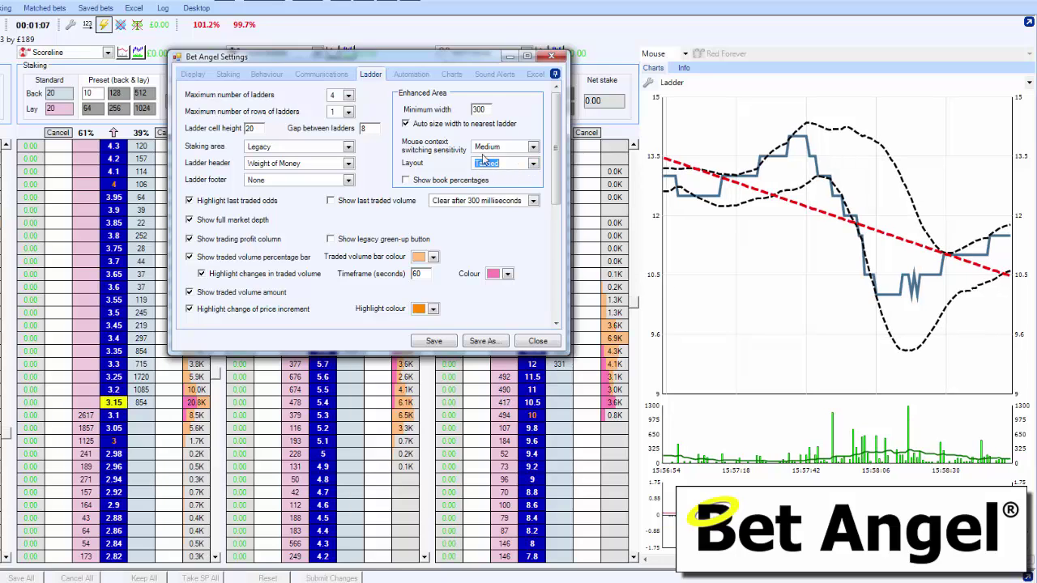
left_click(845, 247)
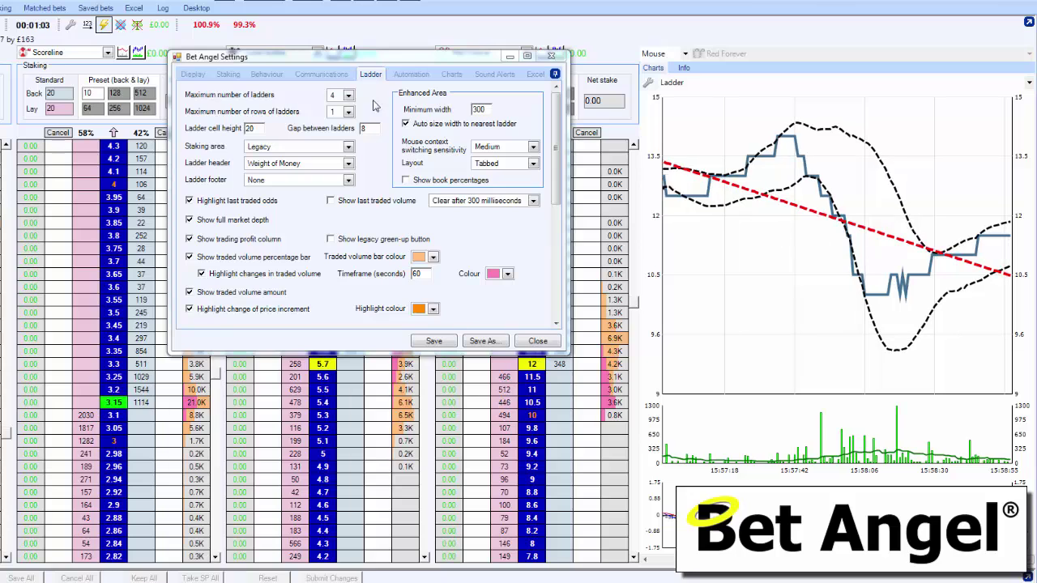
left_click(349, 96)
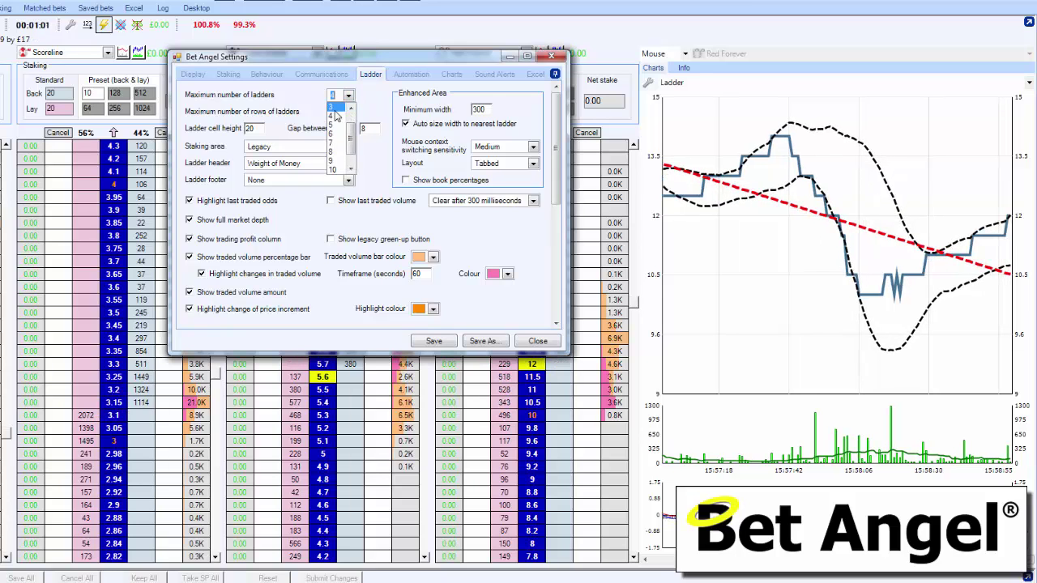
left_click(333, 108)
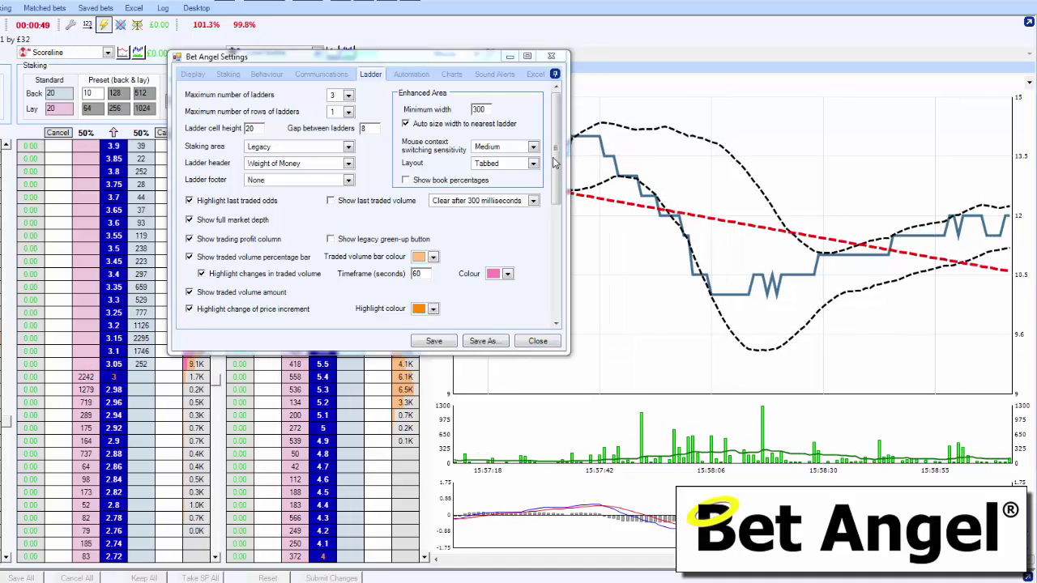
Tick Show Chart Column under Last Traded Price Chart Column and move Settings aside to view the ladders.
left_click_drag(555, 163, 554, 212)
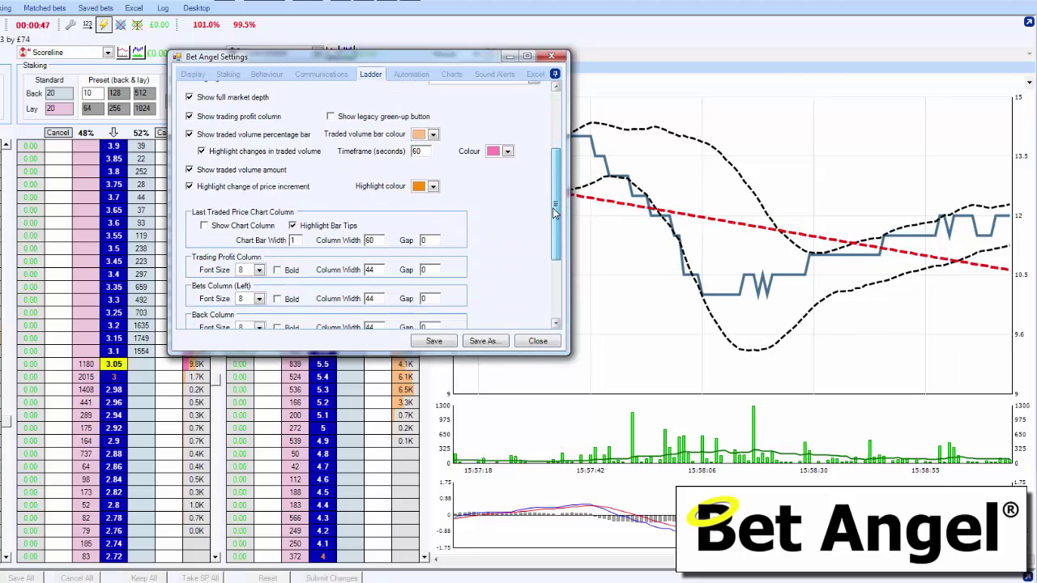
left_click(238, 227)
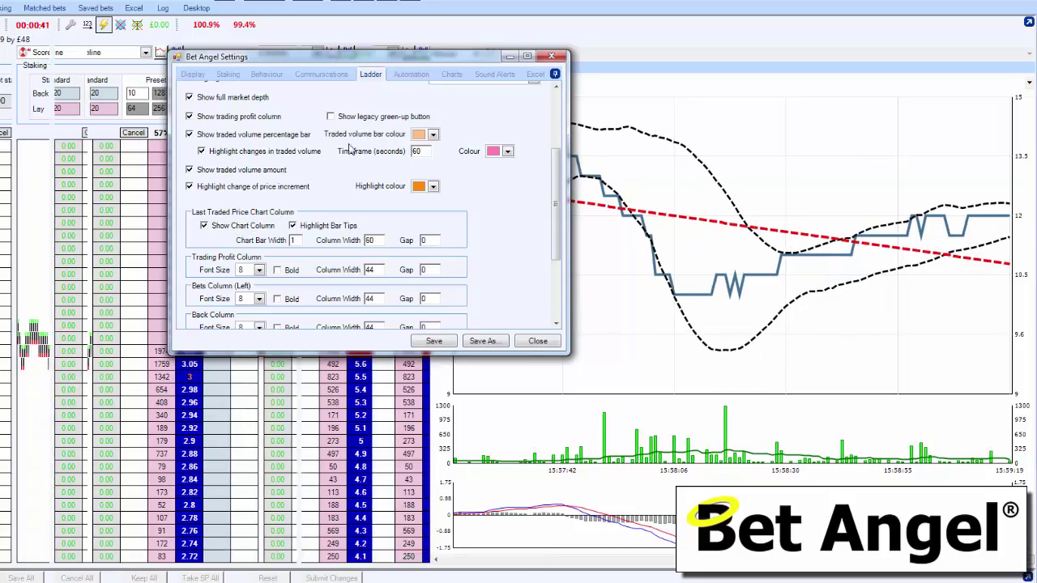
left_click_drag(409, 62, 816, 42)
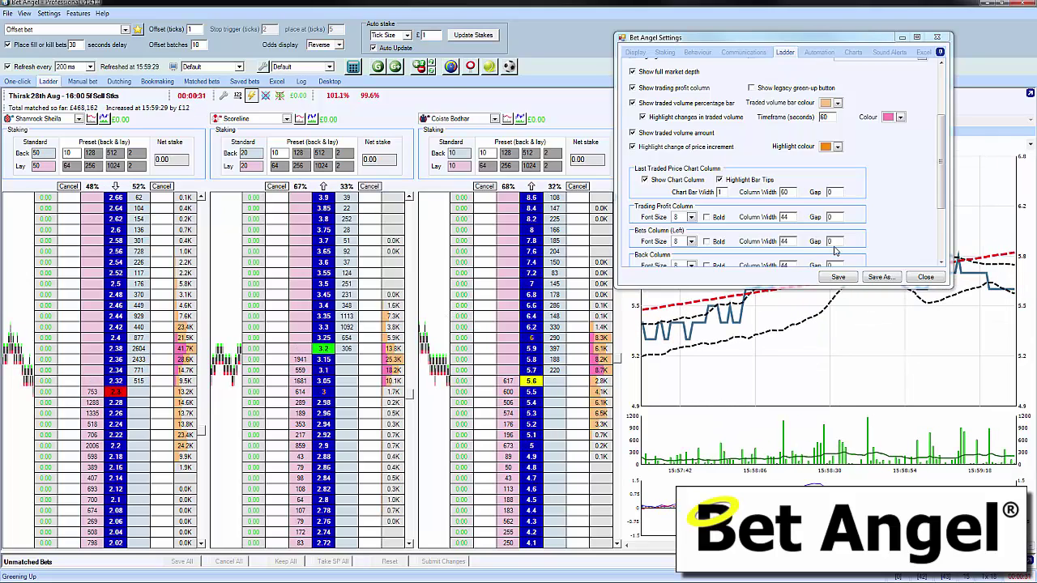
Begin saving the settings as 'My funky charts', clear the name, then cancel the save.
left_click(879, 278)
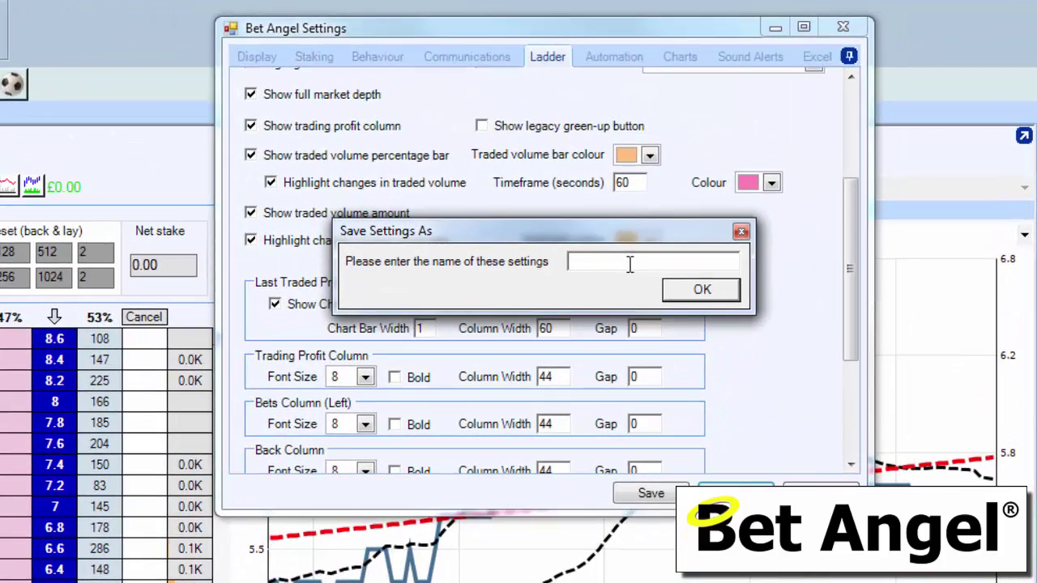
type("funk")
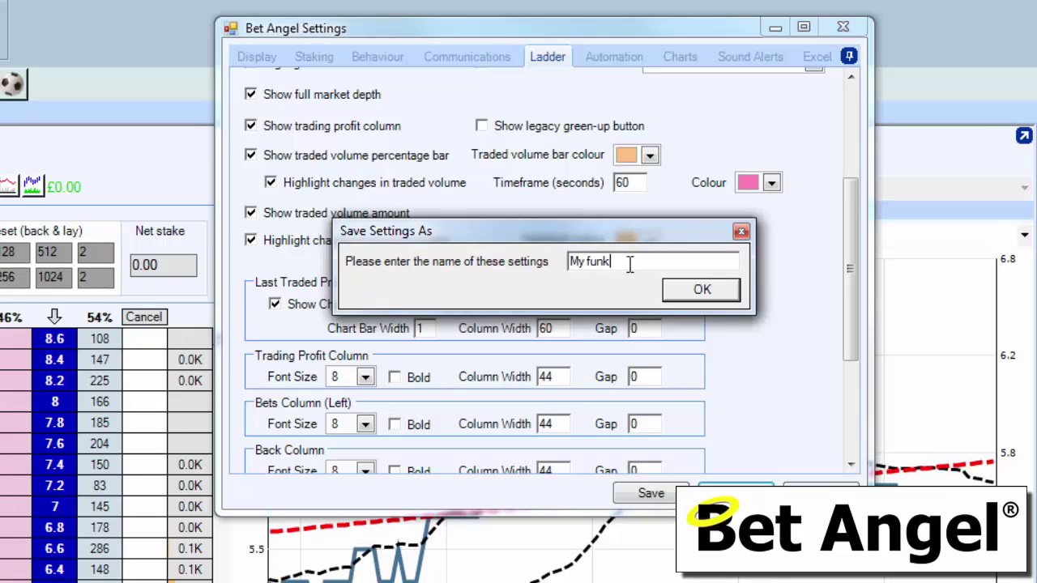
type("y charts")
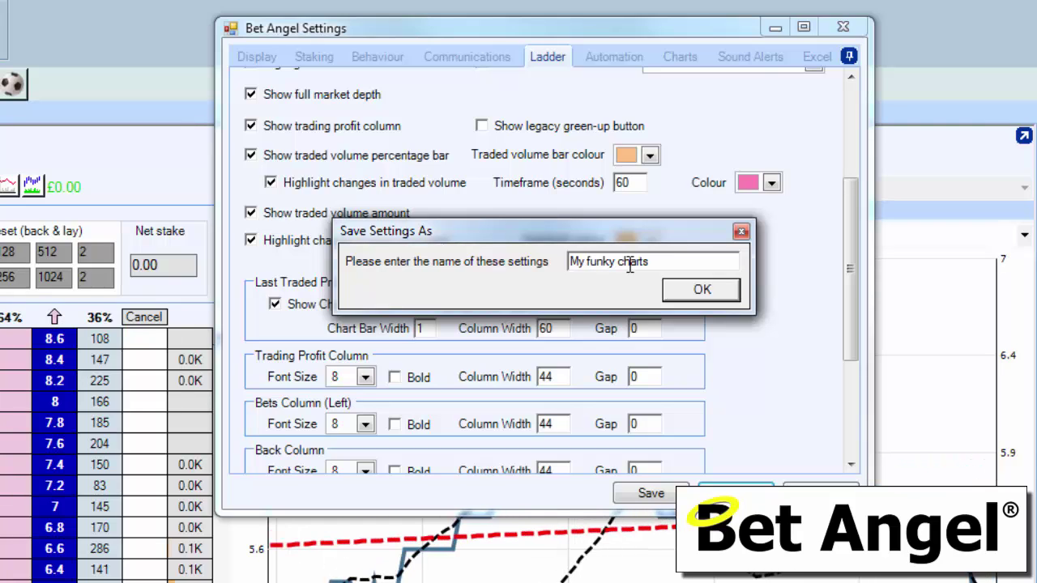
double_click(630, 262)
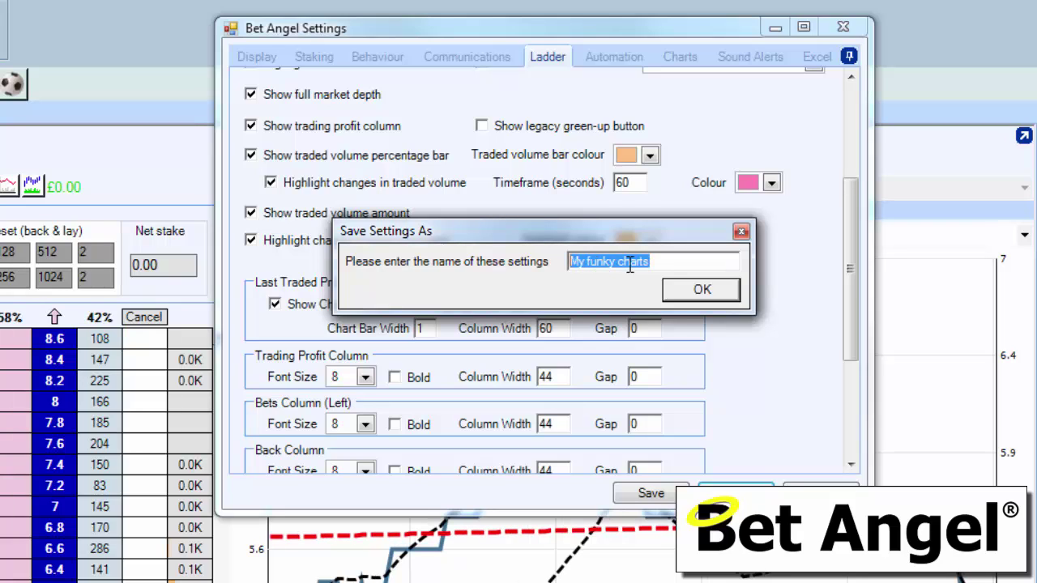
key("BackSpace")
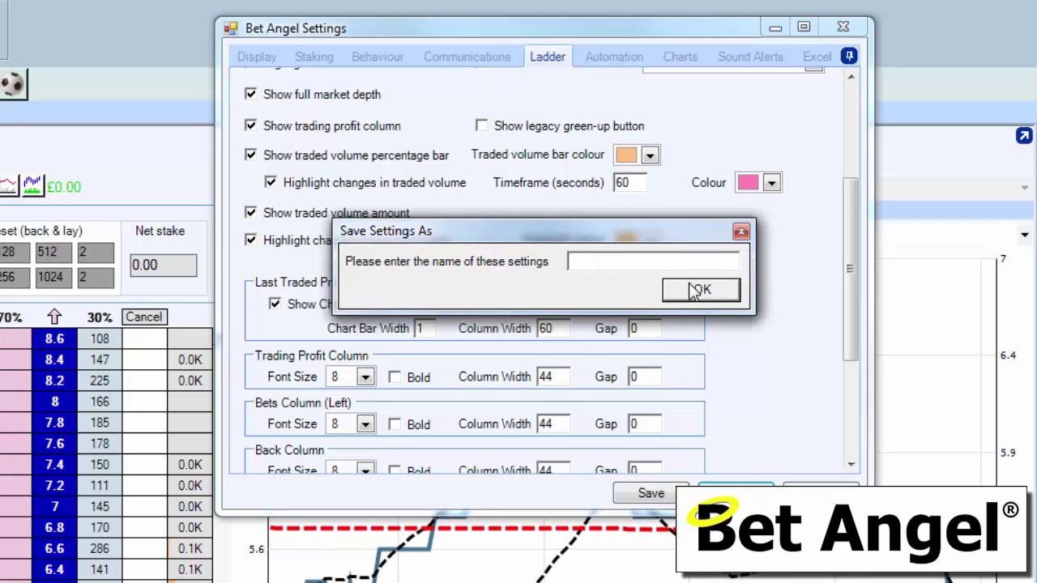
left_click(695, 292)
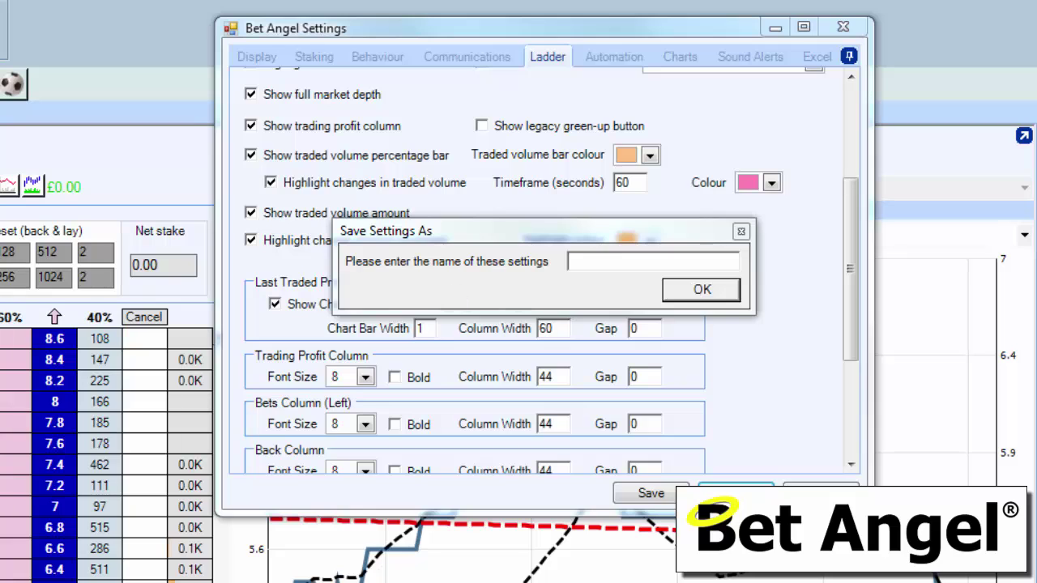
left_click(740, 233)
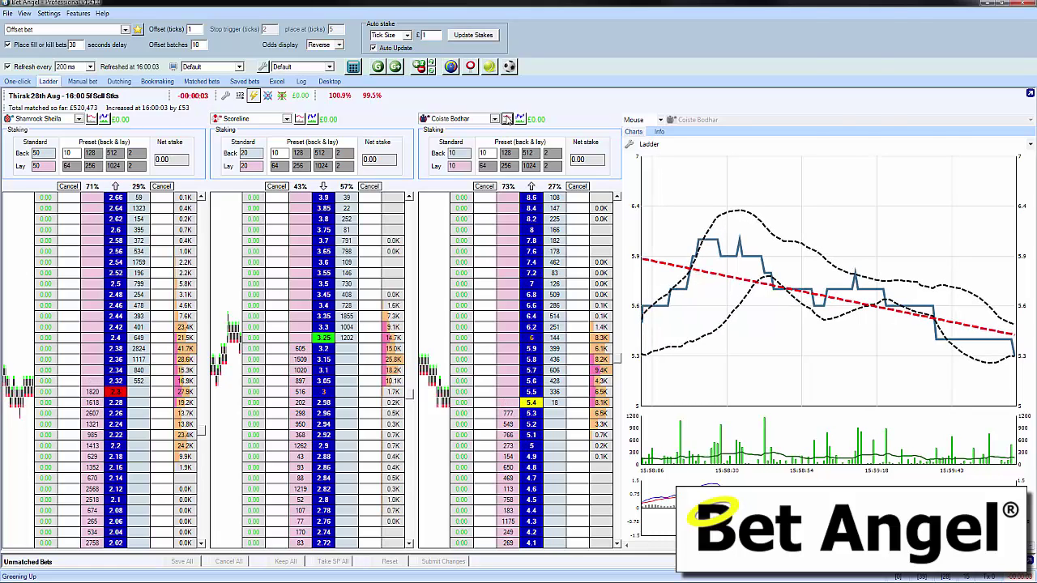
Open and close Coiste Bodhar's Price & Volume chart, then switch to the One-click market view.
left_click(507, 119)
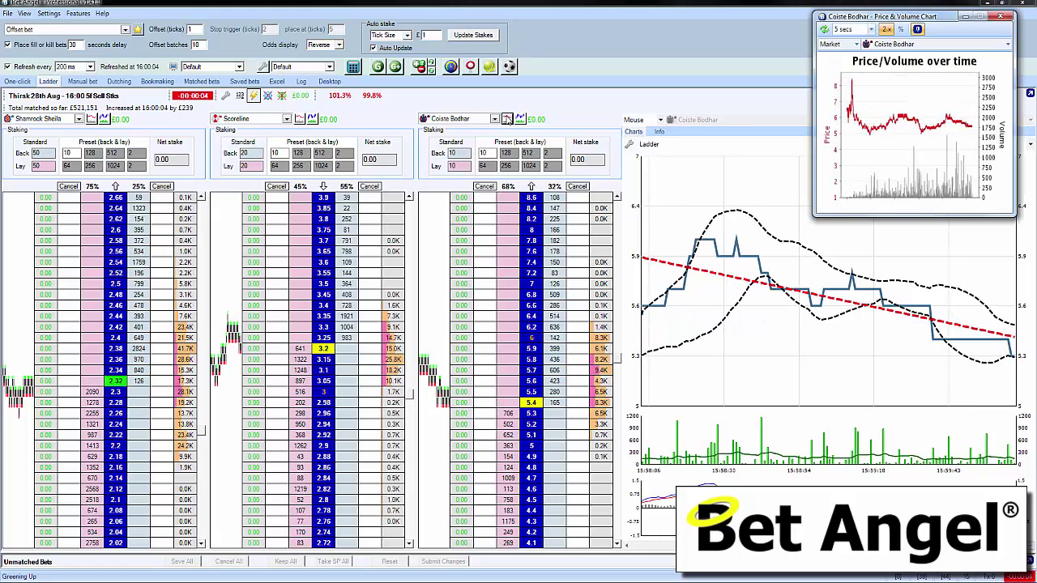
left_click(1001, 18)
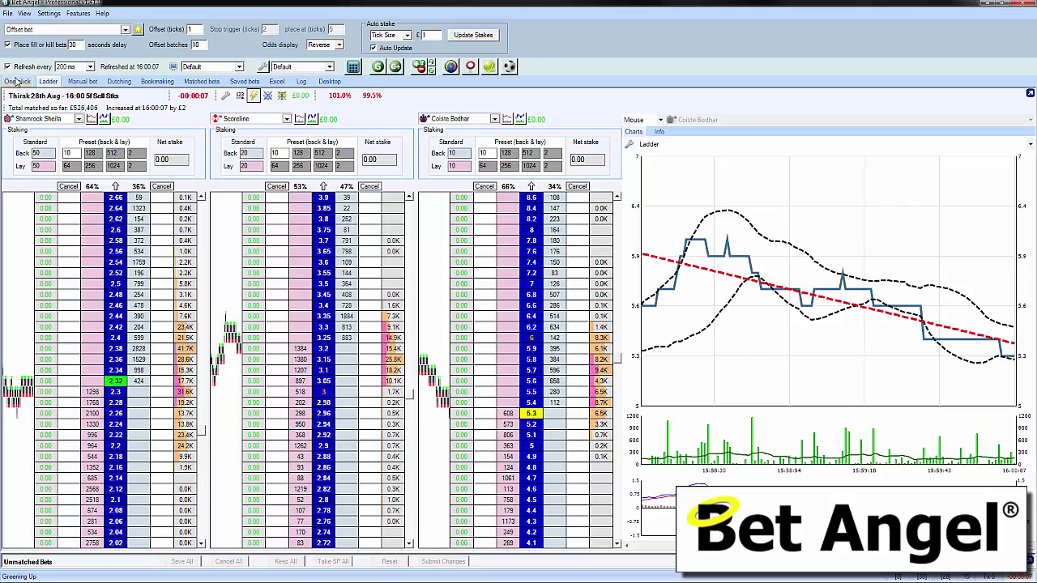
left_click(17, 81)
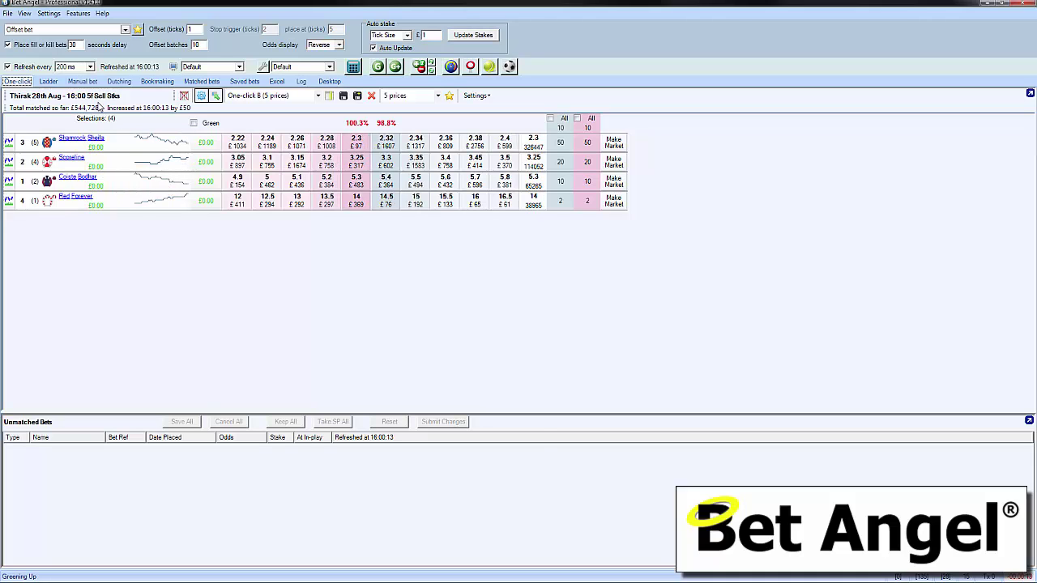
Return to the Ladder view and bring up the Market Overview chart of all four runners.
left_click(50, 83)
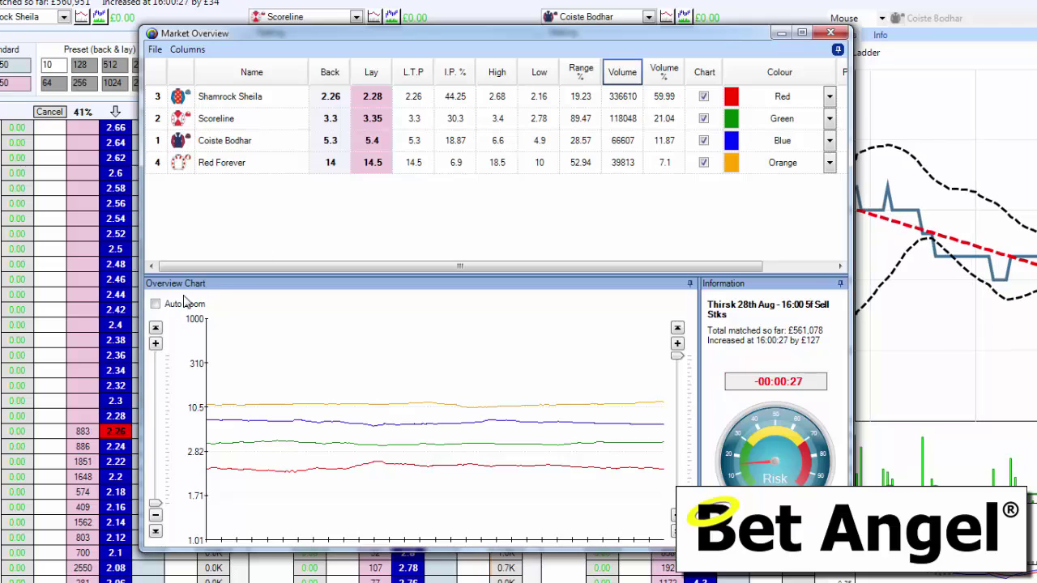
Turn on Auto Zoom, adjust the overview chart's zoom slider, then close the Market Overview window.
left_click(155, 309)
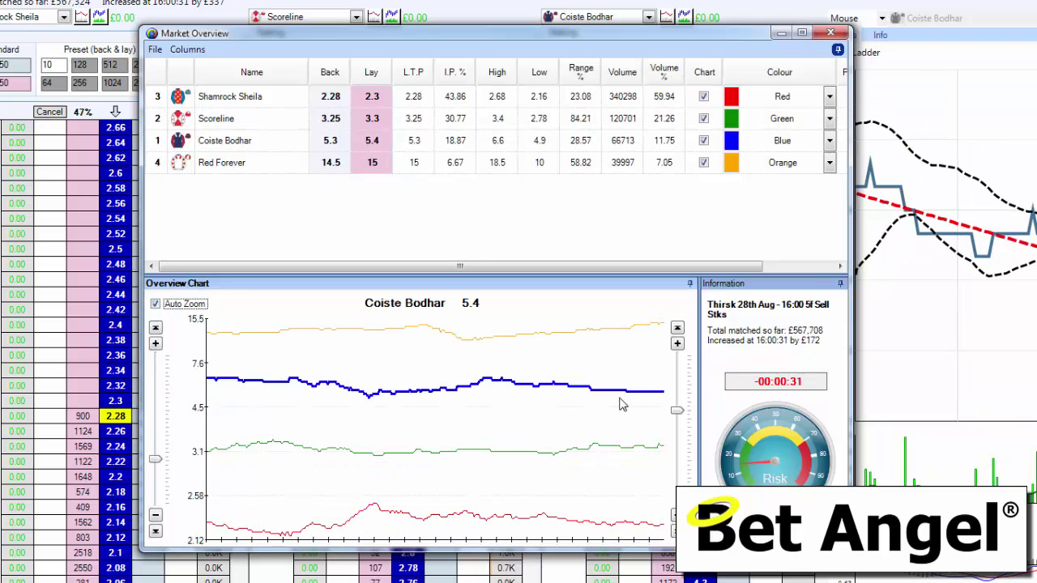
left_click_drag(683, 414, 683, 413)
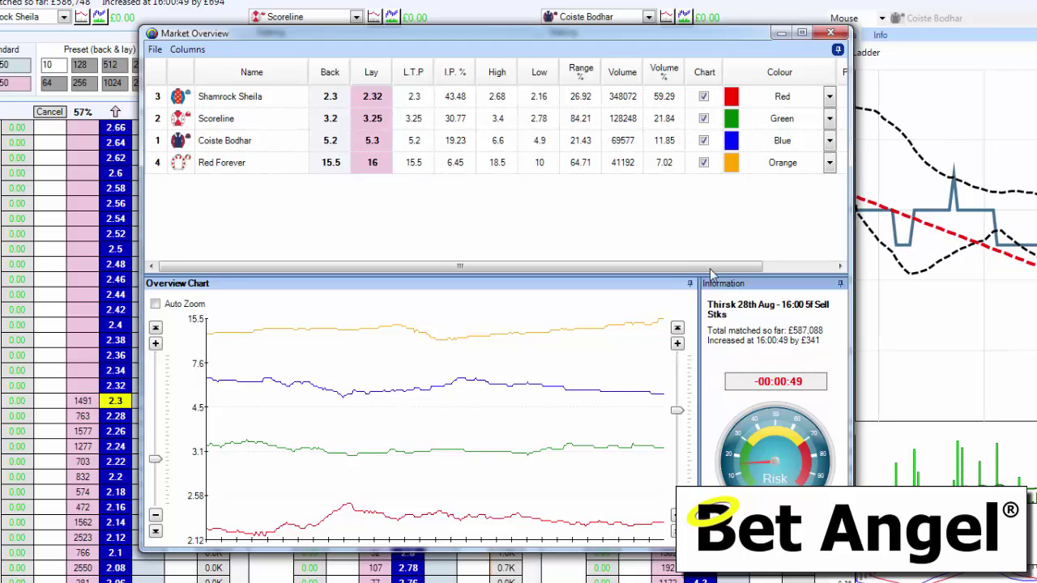
left_click(830, 32)
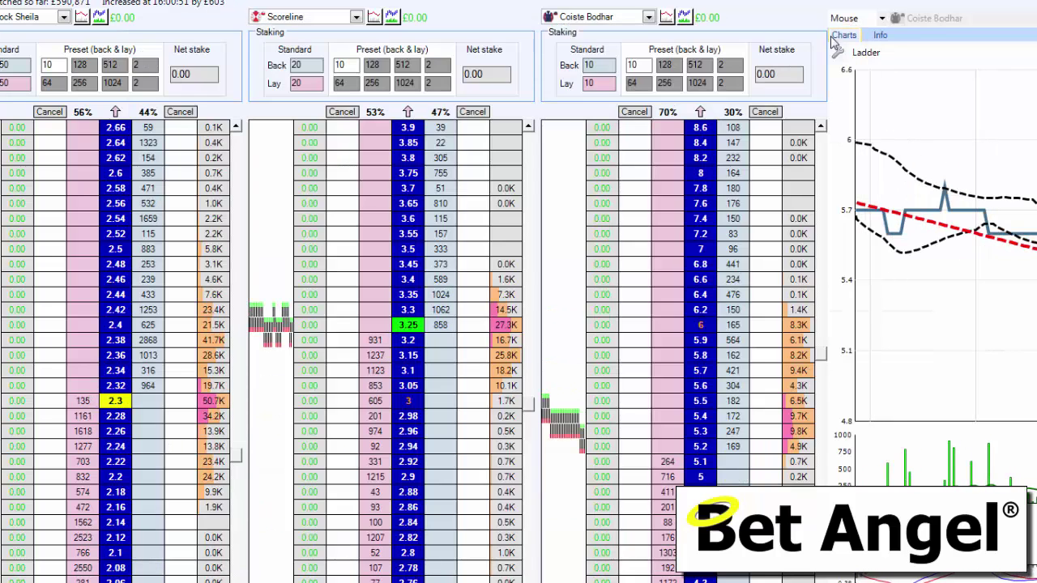